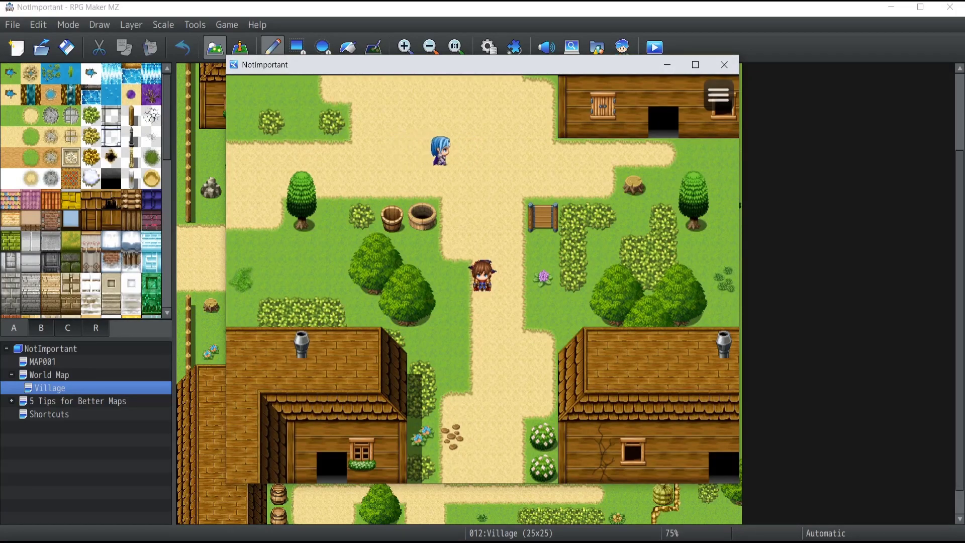
In the playtest, walk the party up the village path to the blue-haired villager.
key("Up")
key("Up")
key("Up")
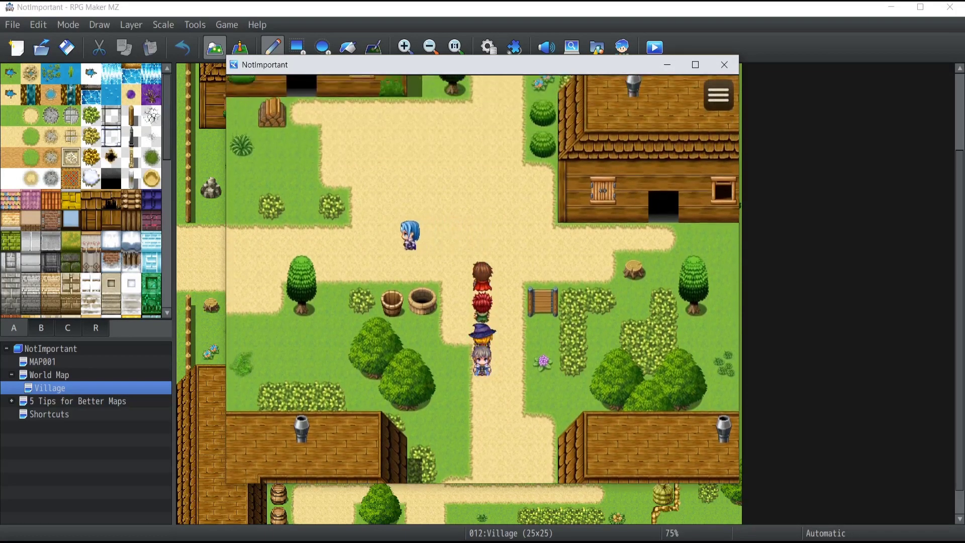
key("Left")
key("Left")
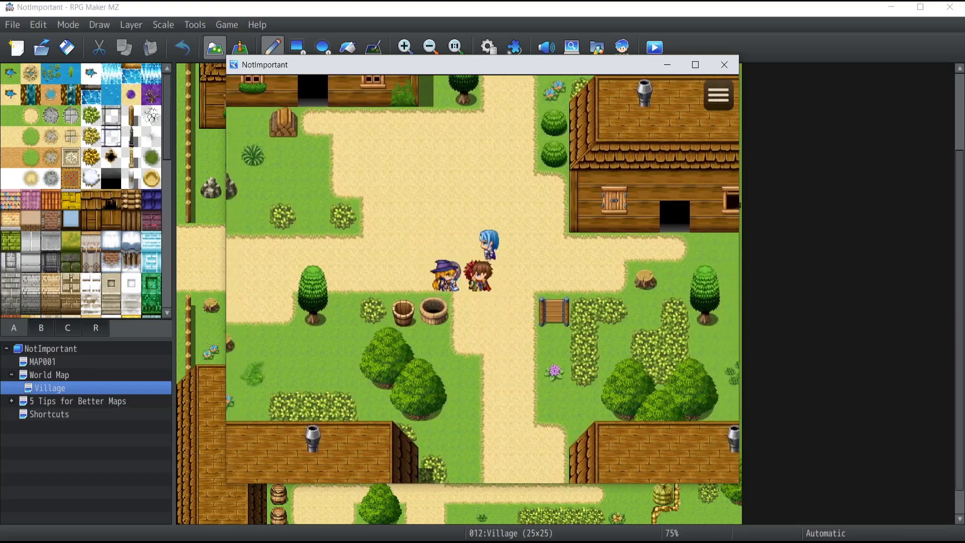
key("Right")
key("Right")
key("Right")
key("Right")
key("Up")
key("Up")
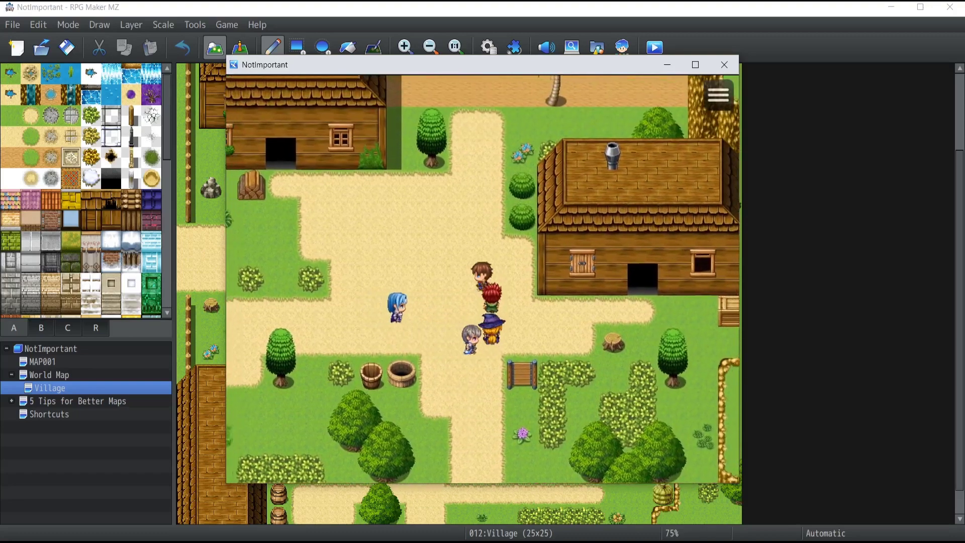
key("Left")
key("Left")
key("Down")
key("Down")
key("Right")
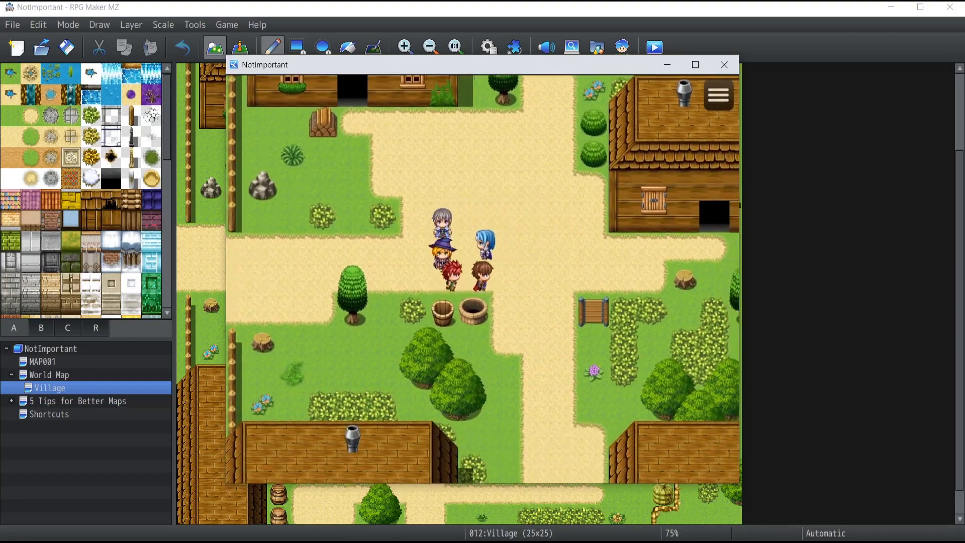
key("Up")
key("Left")
key("Left")
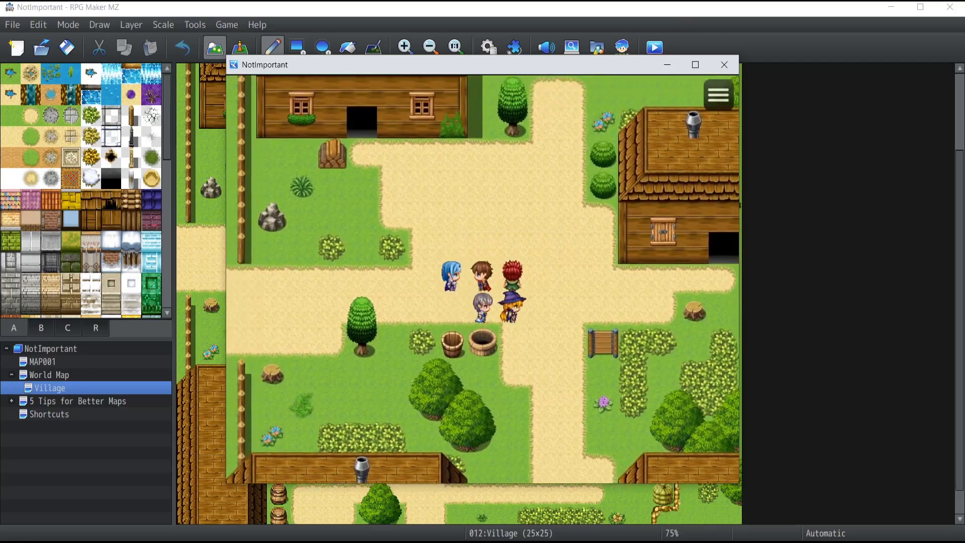
Talk to the blue-haired villager, answer Good, and finish the dialogue.
key("Return")
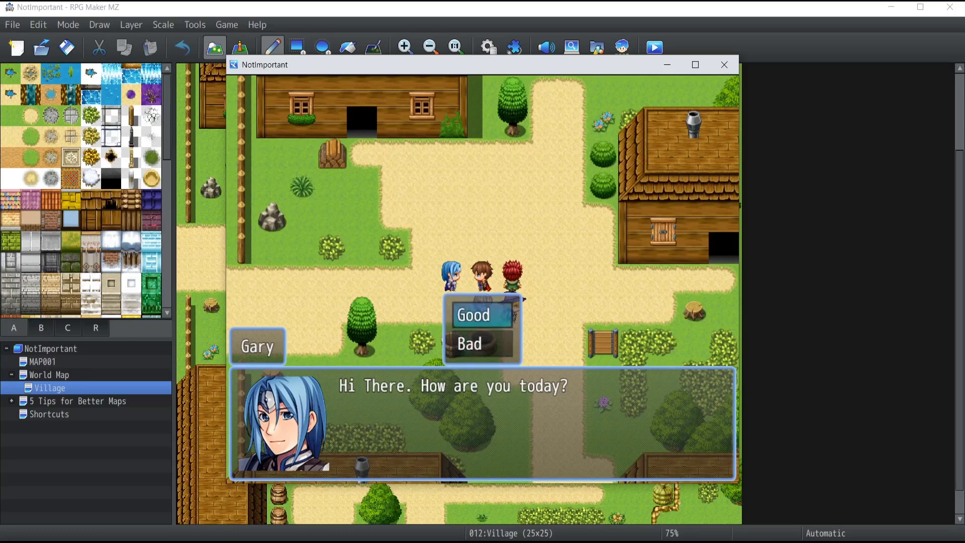
key("Return")
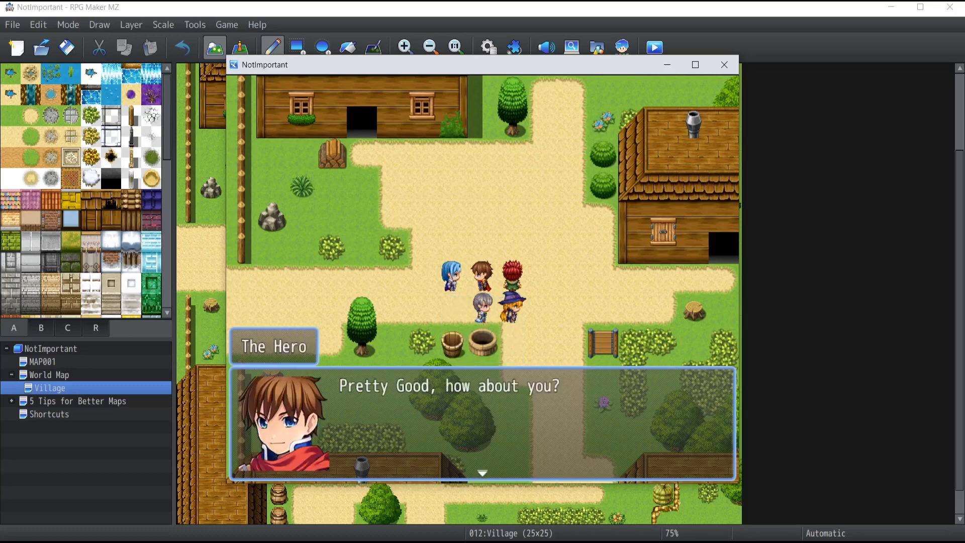
key("Return")
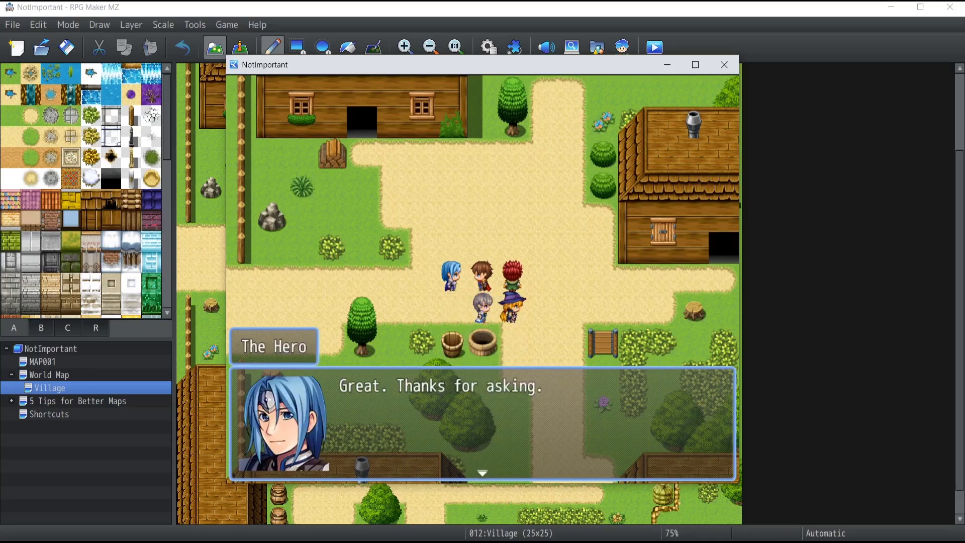
key("Return")
Walk a few more tiles along the path, then end the playtest.
key("Right")
key("Down")
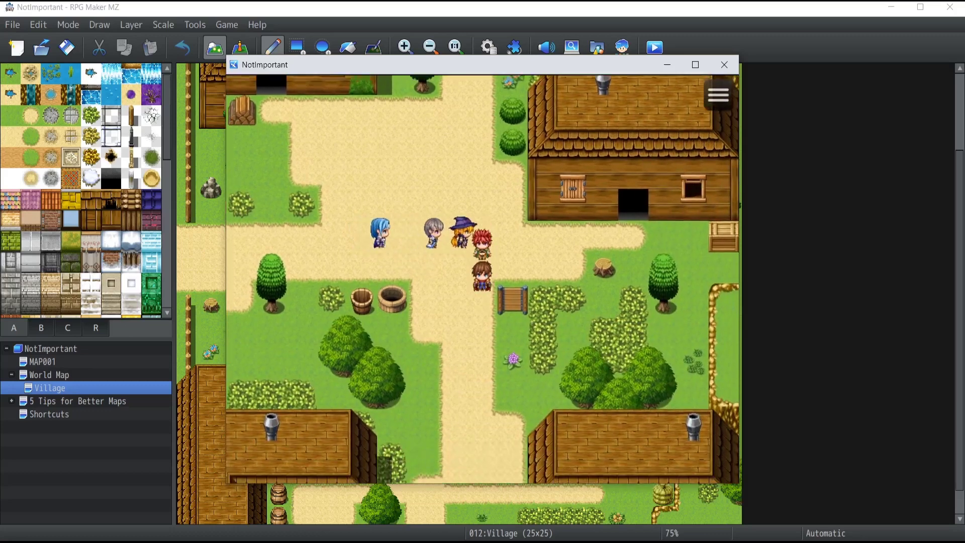
key("Up")
key("alt+F4")
key("F6")
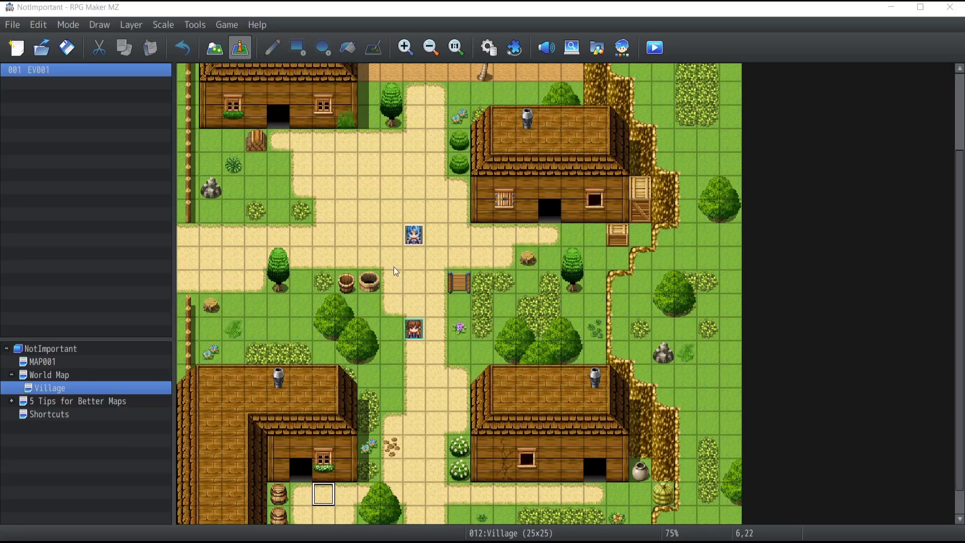
left_click(216, 50)
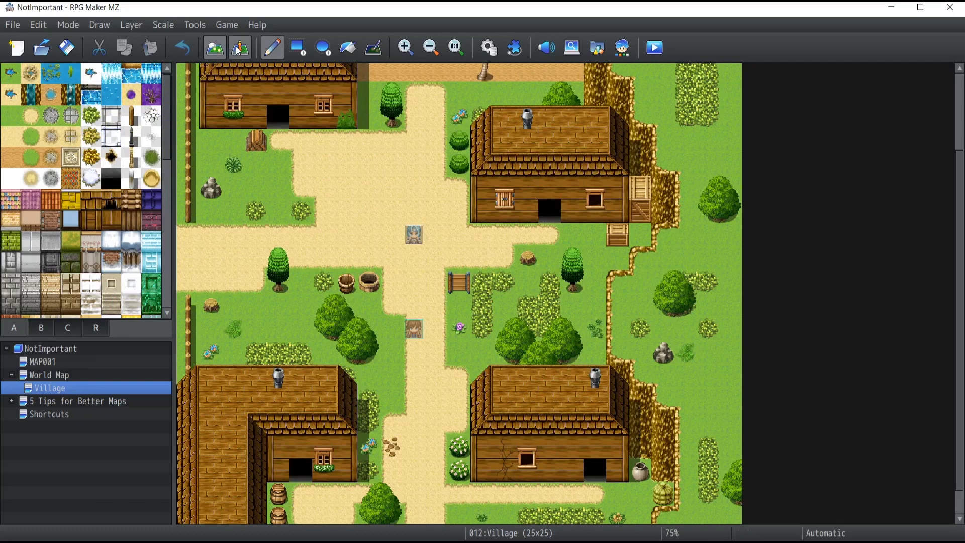
left_click(239, 51)
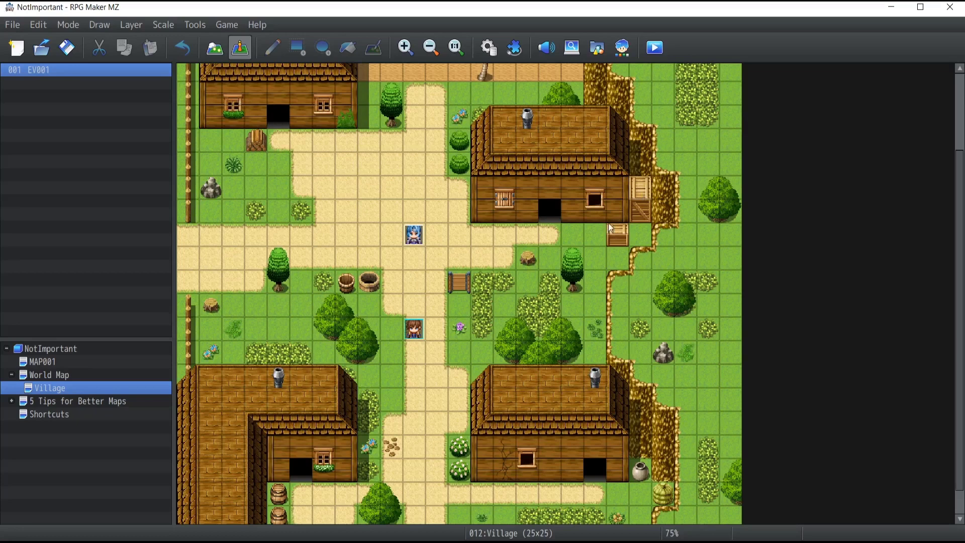
left_click(346, 164)
scroll(392, 189, "up", 3)
scroll(400, 196, "down", 4)
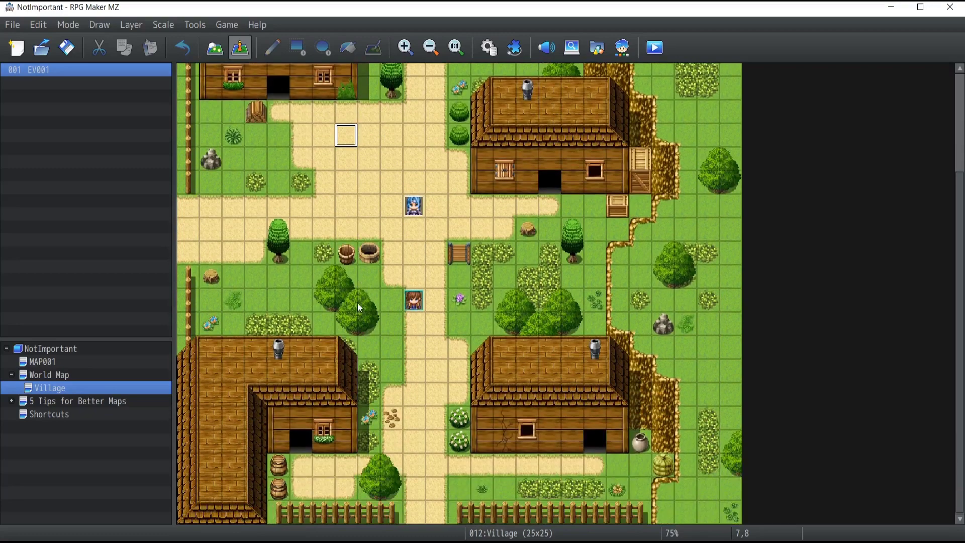
Create event EV002 on path tile 7,11 beside the blue-haired villager and reopen its editor.
right_click(344, 203)
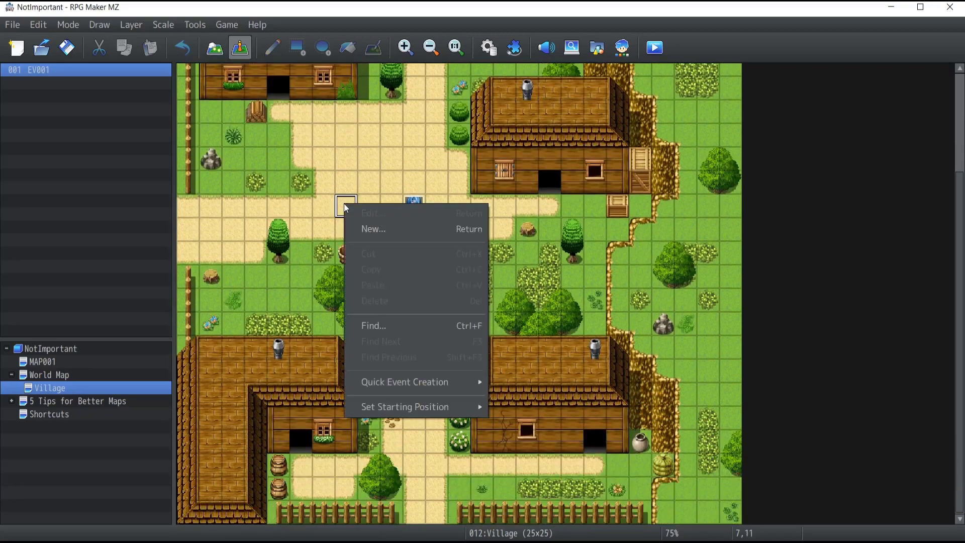
left_click(381, 230)
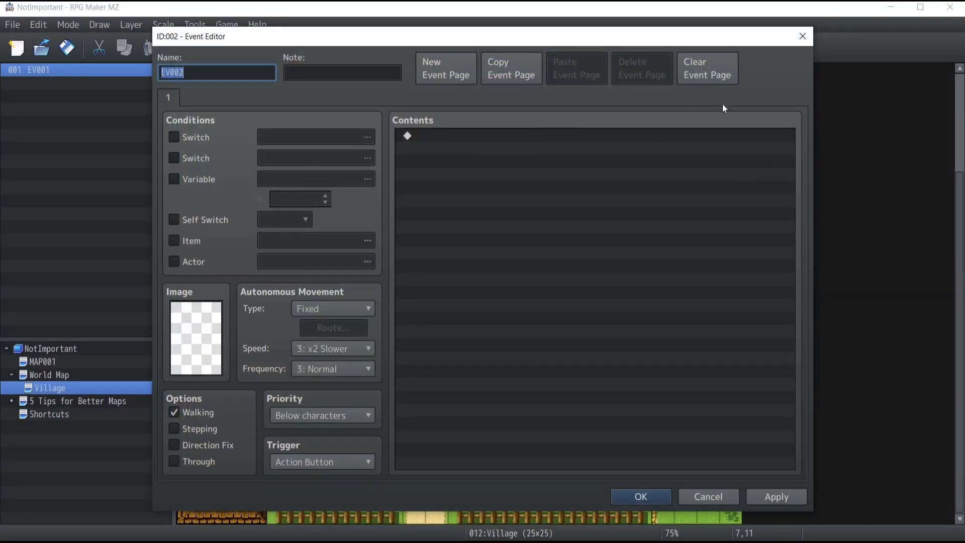
left_click(802, 36)
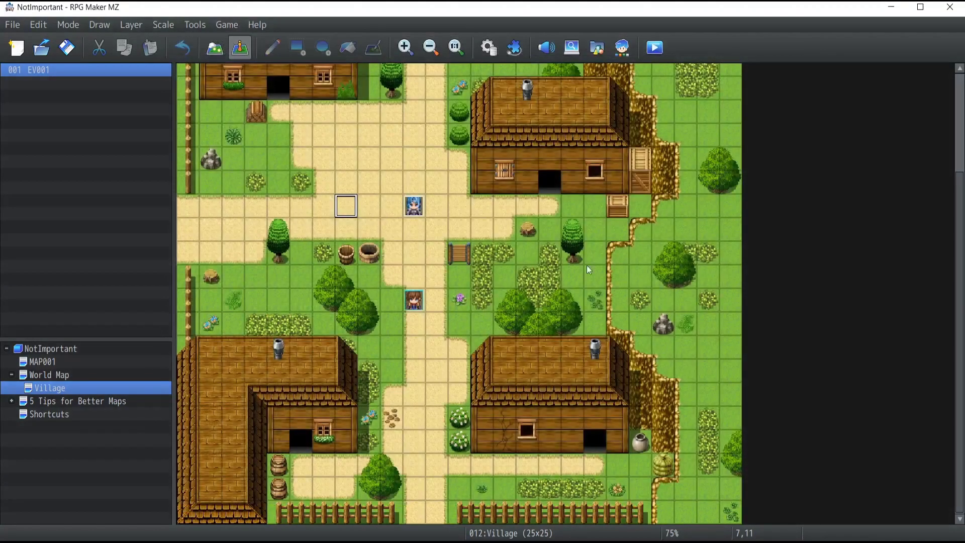
double_click(623, 253)
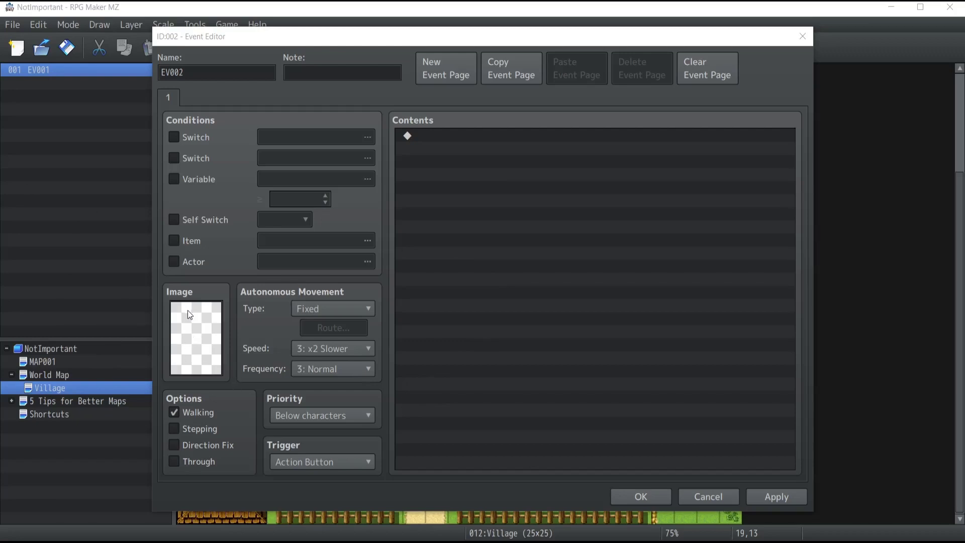
Browse EV002's character sheets, previewing Actor1, Actor3, Damage3, Monster, People2 and Nature.
double_click(193, 328)
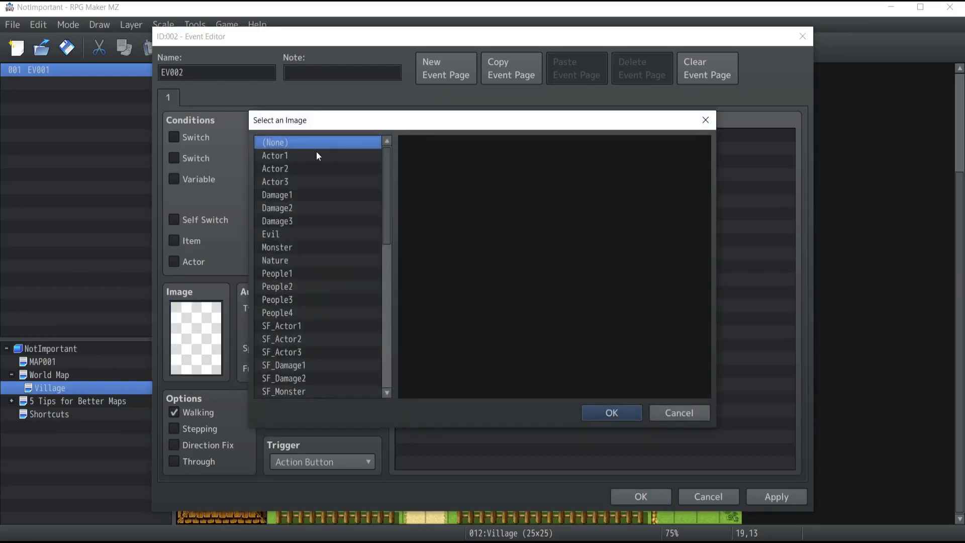
left_click(302, 182)
left_click(306, 220)
left_click(305, 246)
scroll(303, 234, "down", 2)
key("Down")
key("Down")
key("Down")
key("Down")
key("Down")
key("Down")
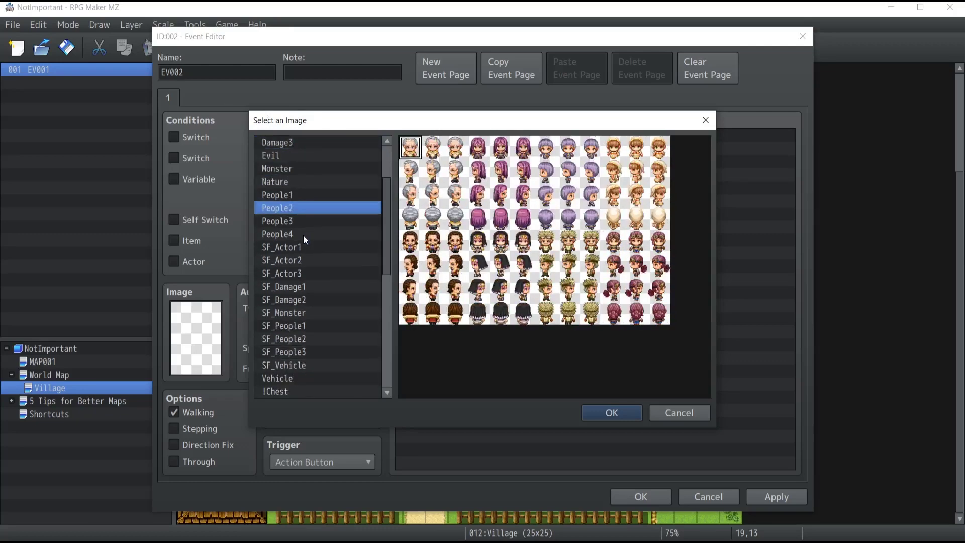
scroll(303, 235, "down", 5)
key("Down")
key("Down")
key("Down")
scroll(303, 245, "up", 5)
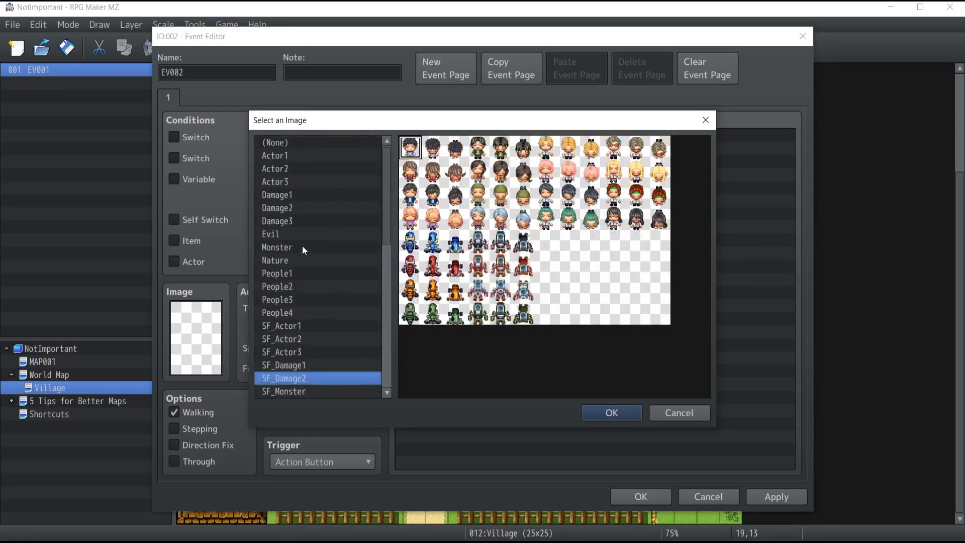
left_click(278, 146)
left_click(279, 158)
left_click(291, 182)
left_click(300, 221)
left_click(307, 260)
scroll(309, 272, "down", 7)
scroll(310, 274, "up", 6)
left_click(309, 273)
scroll(309, 272, "up", 1)
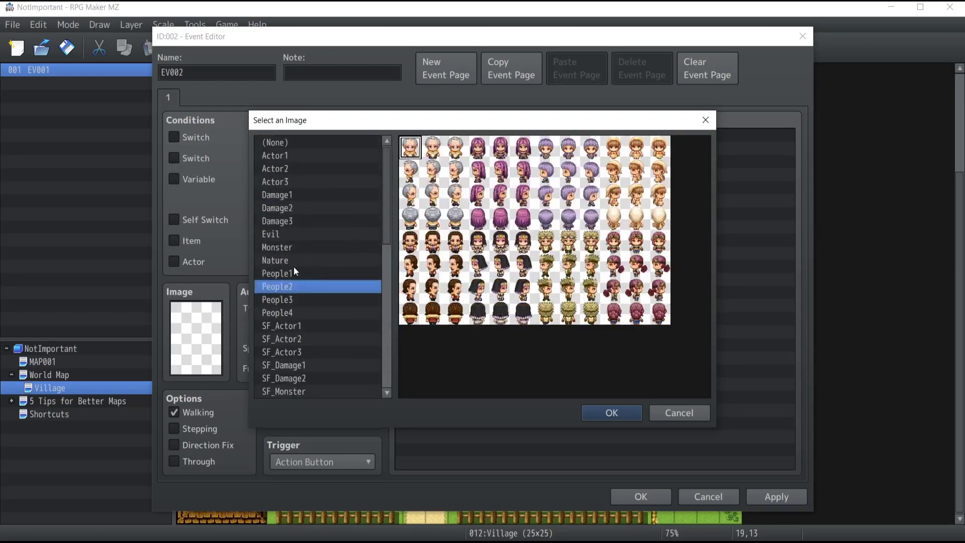
key("Up")
key("Up")
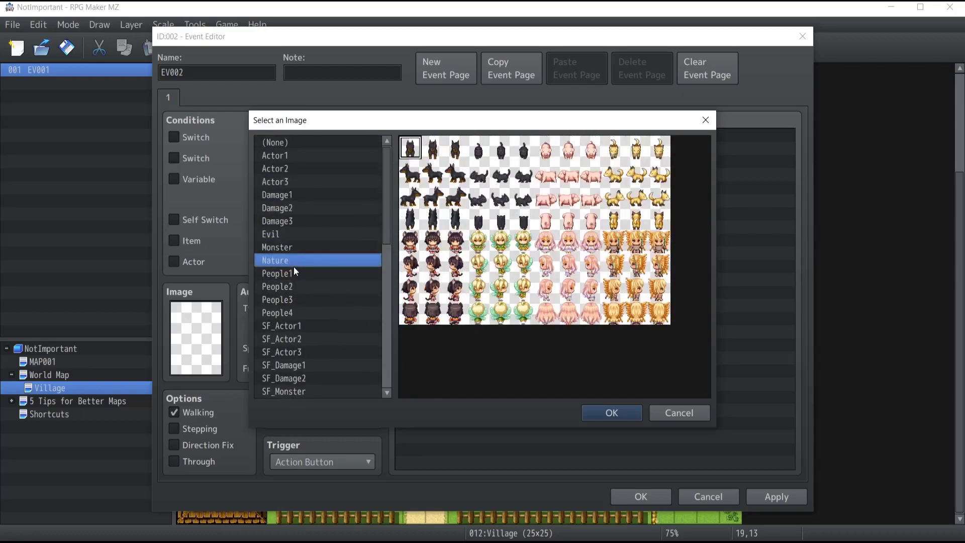
Pick the green-haired character from the Actor2 sheet as EV002's image.
left_click(284, 156)
left_click(284, 167)
left_click(433, 242)
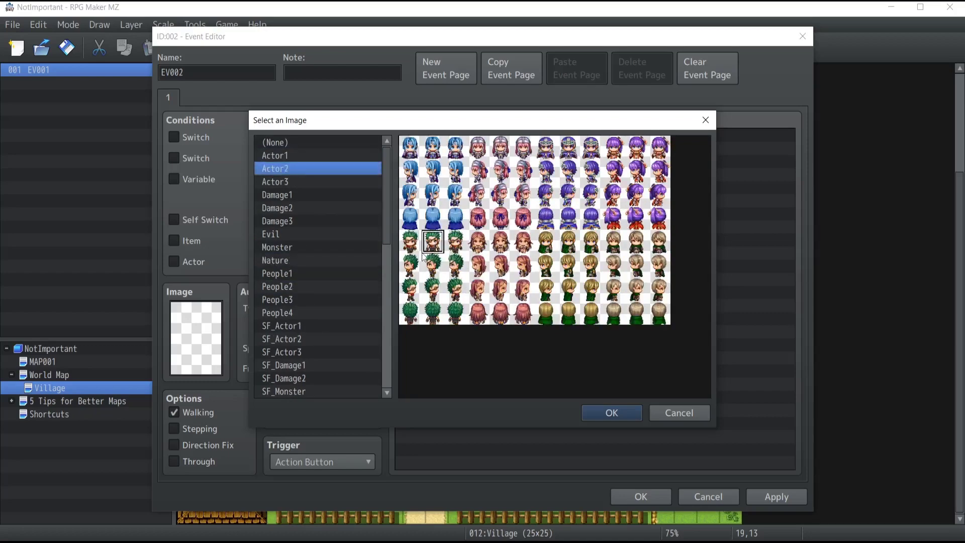
left_click(605, 413)
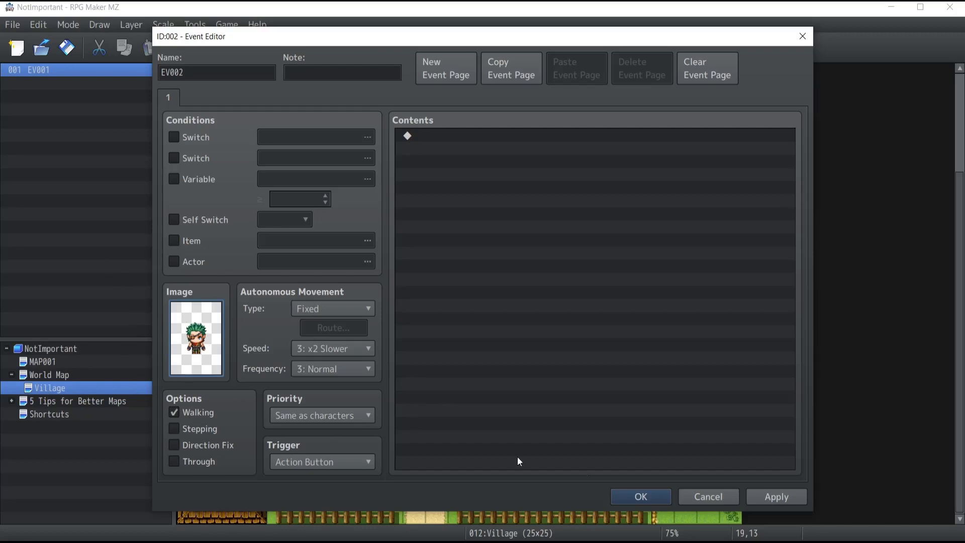
Close EV002's editor, drag it to the path left of the well, and playtest, saving changes.
left_click(632, 496)
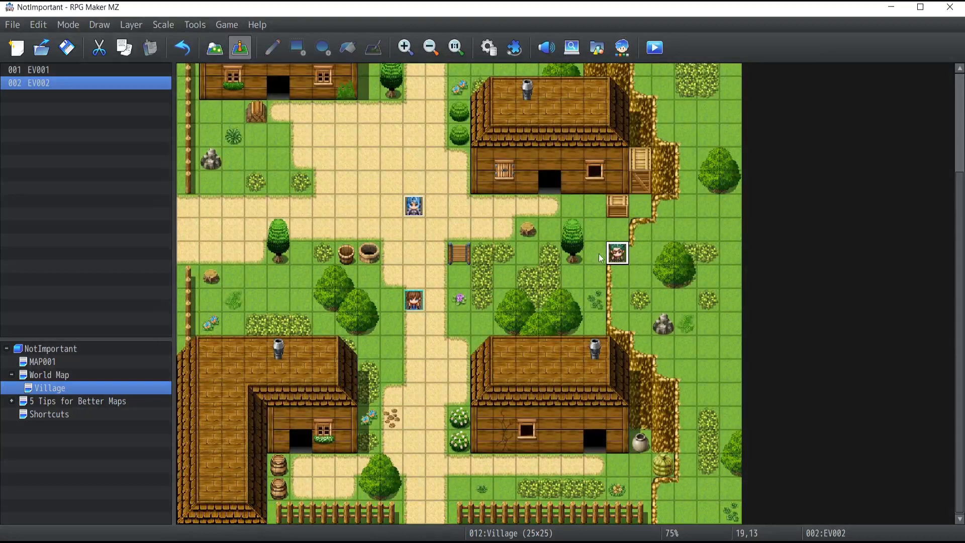
left_click_drag(603, 263, 327, 203)
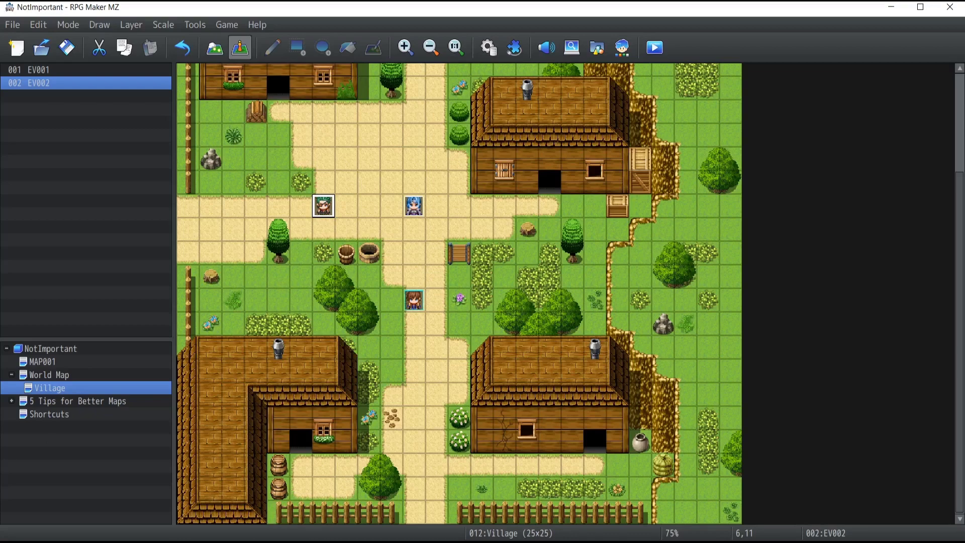
left_click(654, 47)
left_click(447, 301)
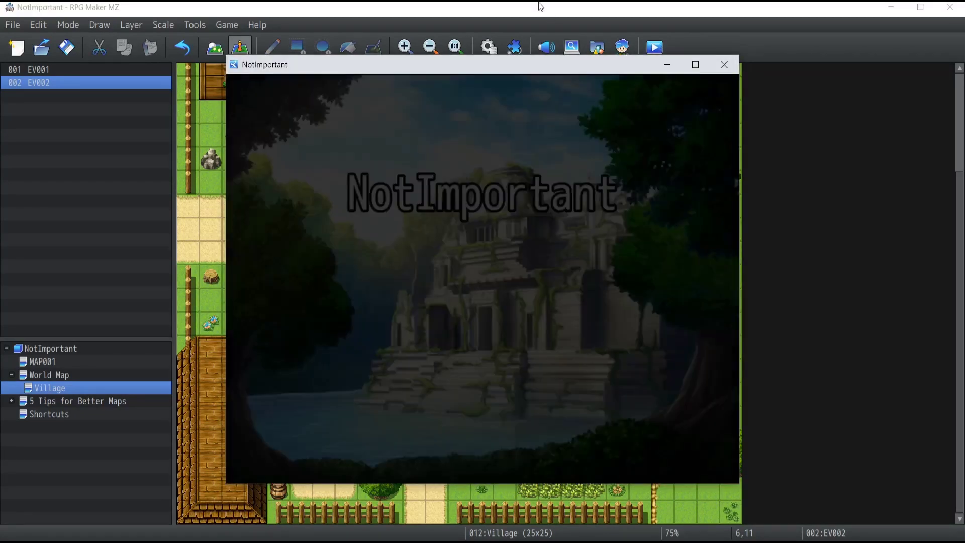
Choose New Game, walk the party around the village paths, then close the playtest window.
key("Return")
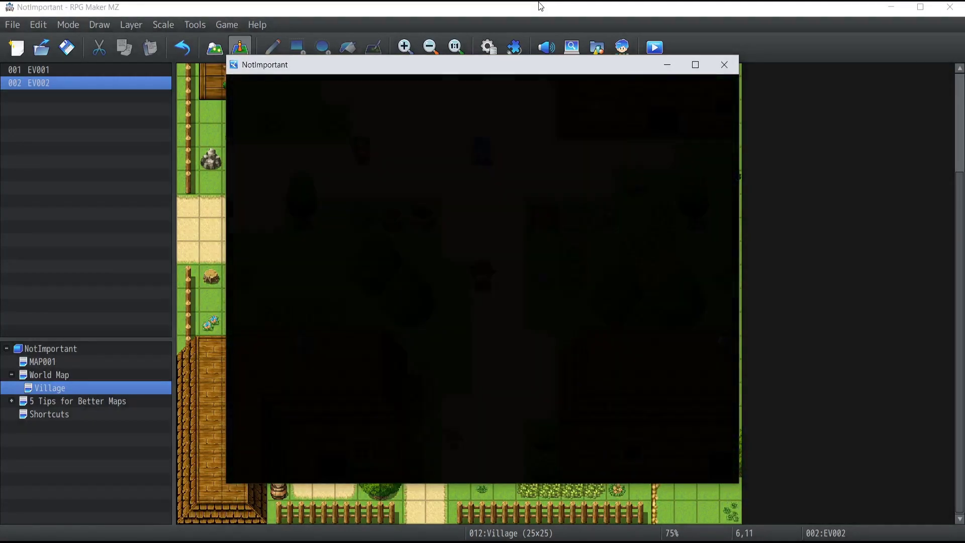
key("Up")
key("Left")
key("Up")
key("Right")
key("Down")
key("Down")
key("Right")
key("Down")
key("Right")
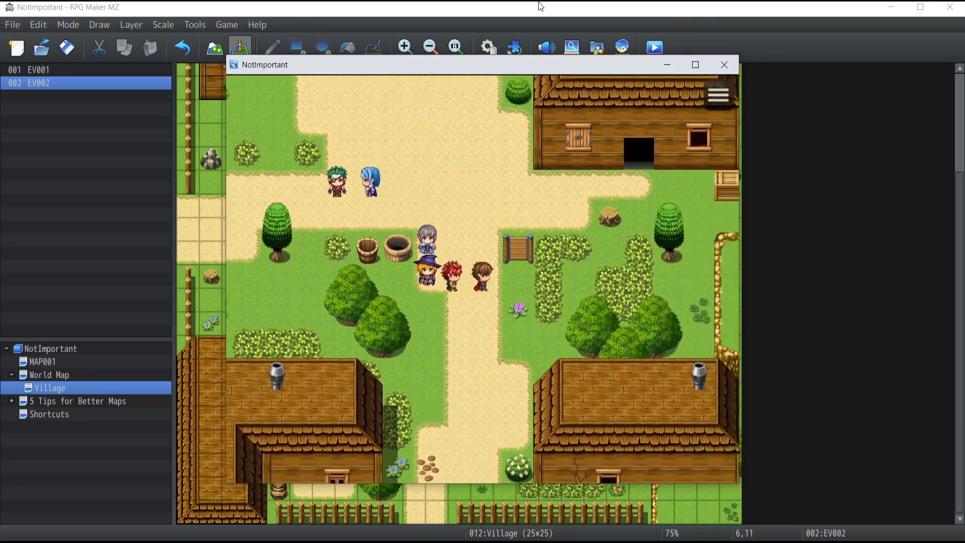
key("alt+F4")
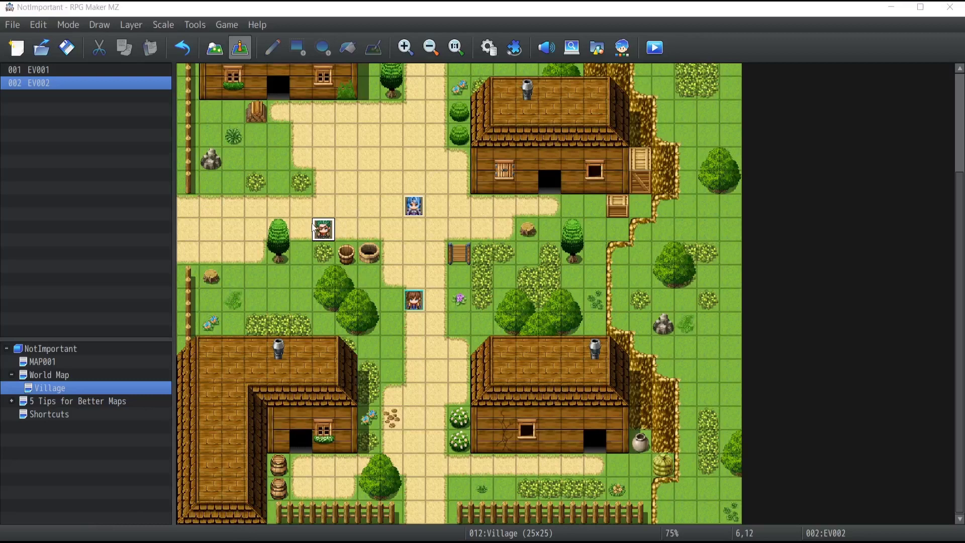
Open EV002's Event Editor and set Autonomous Movement Type to Custom.
left_click(322, 234)
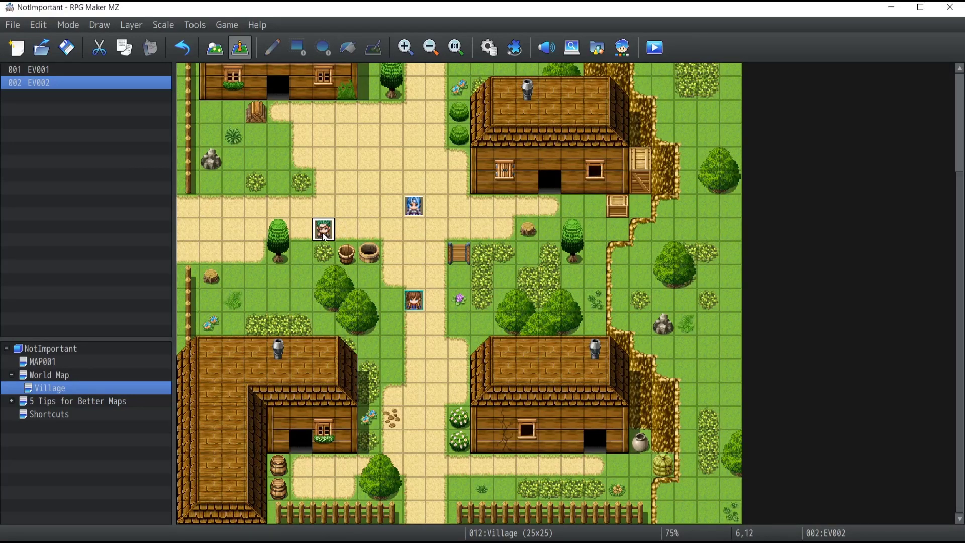
double_click(325, 238)
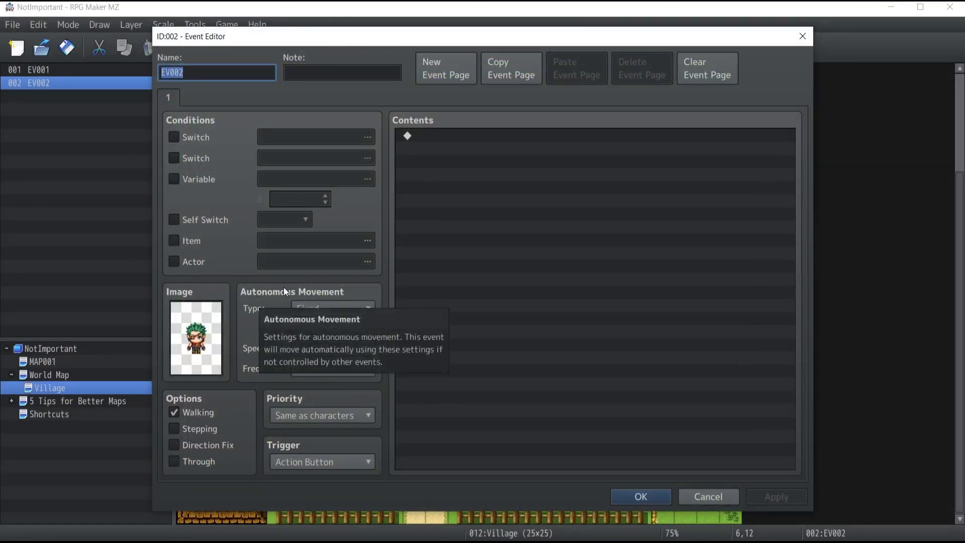
left_click(339, 309)
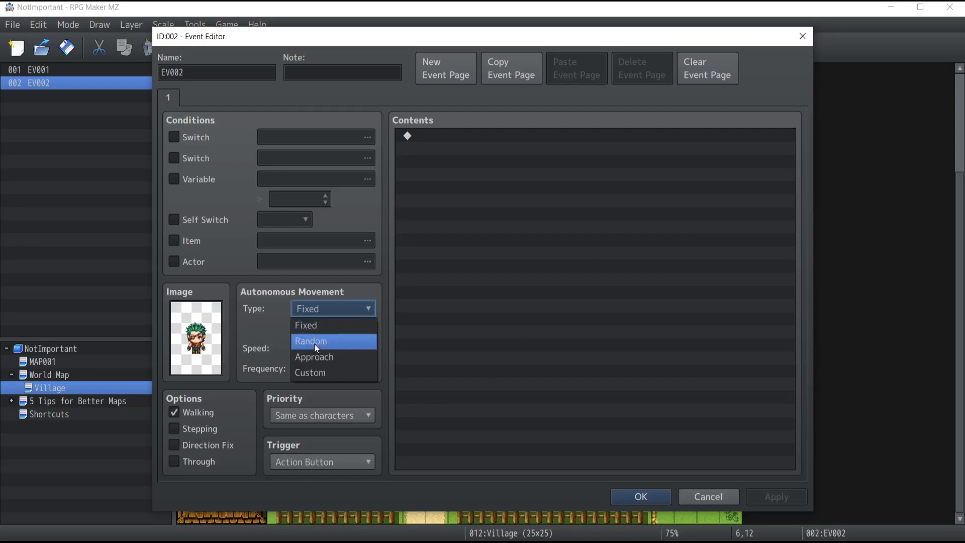
left_click(315, 375)
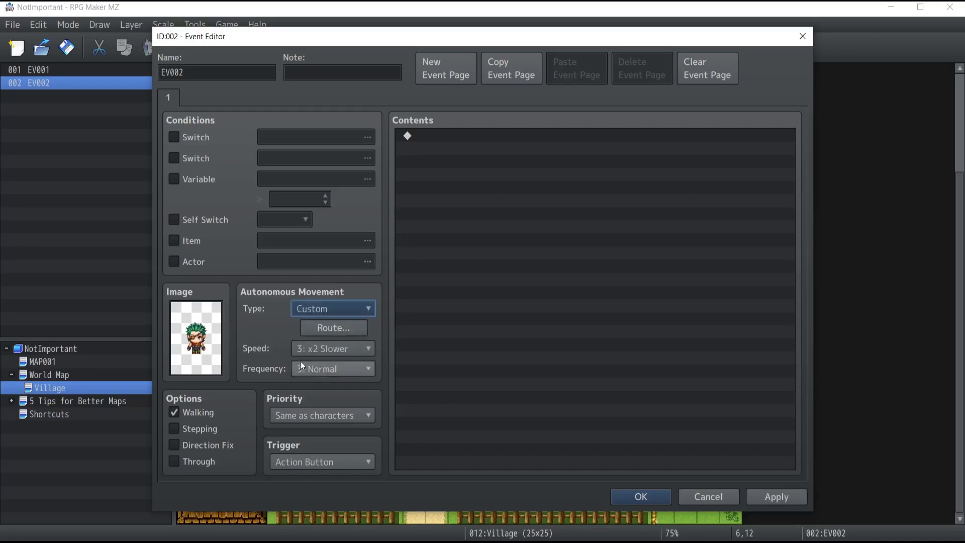
Build a route of three Move Right and three Move Left steps and preview it.
left_click(322, 328)
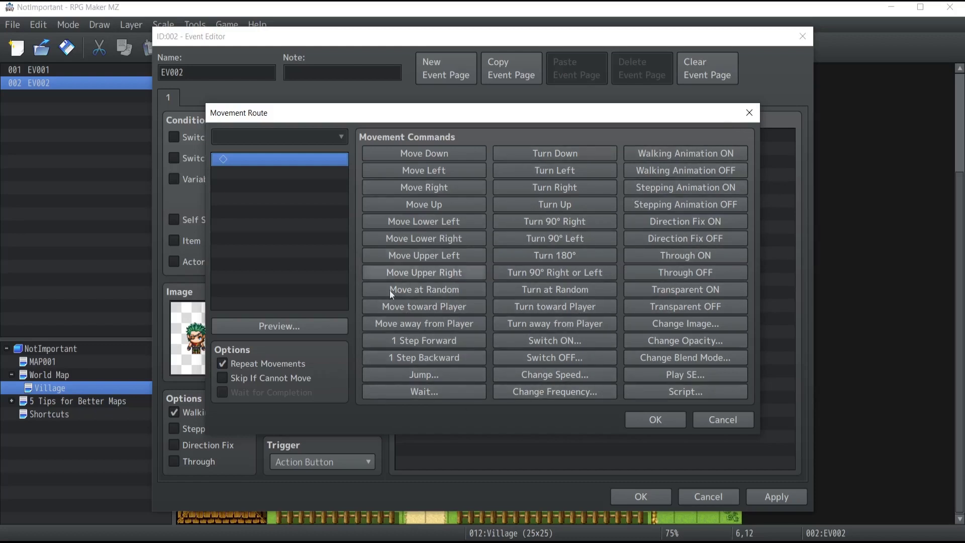
left_click(404, 186)
left_click(405, 186)
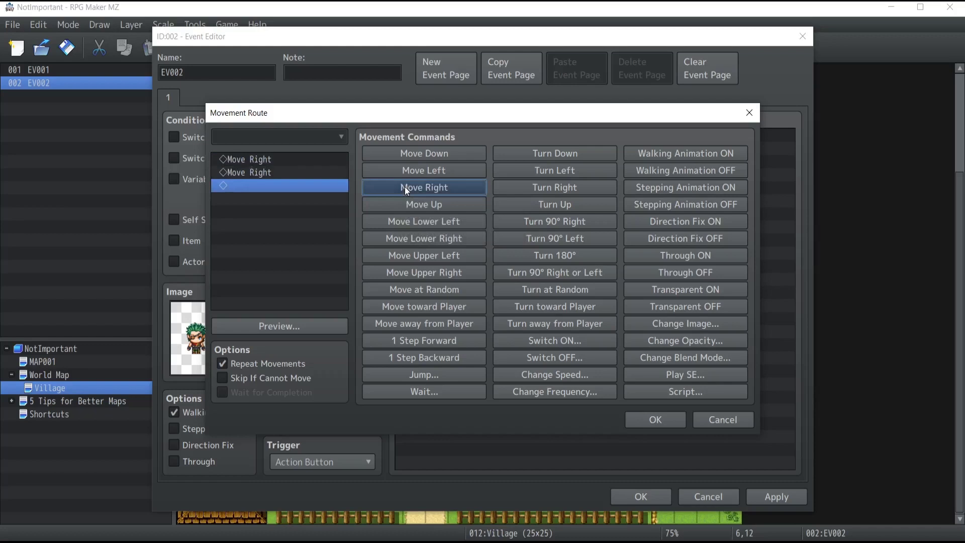
left_click(405, 186)
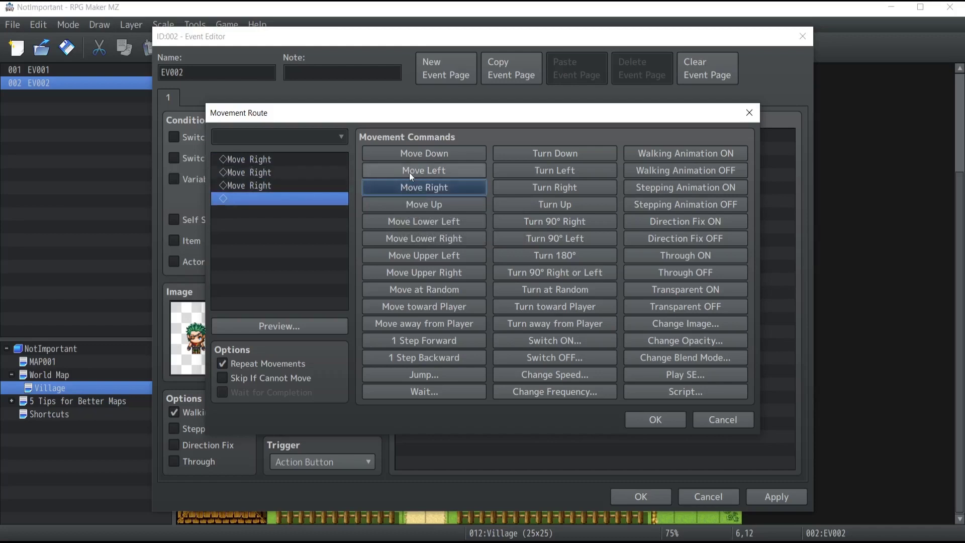
left_click(409, 173)
left_click(409, 174)
left_click(410, 173)
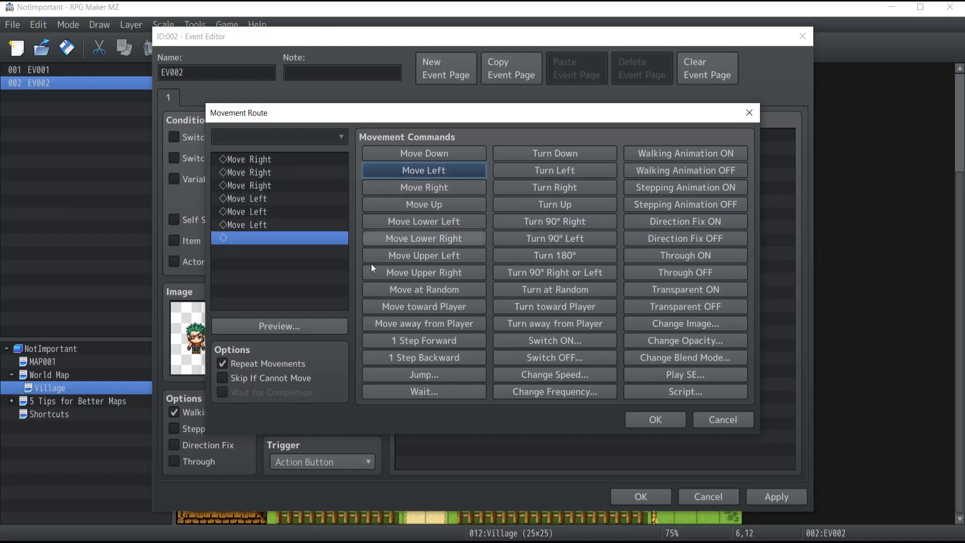
left_click(264, 325)
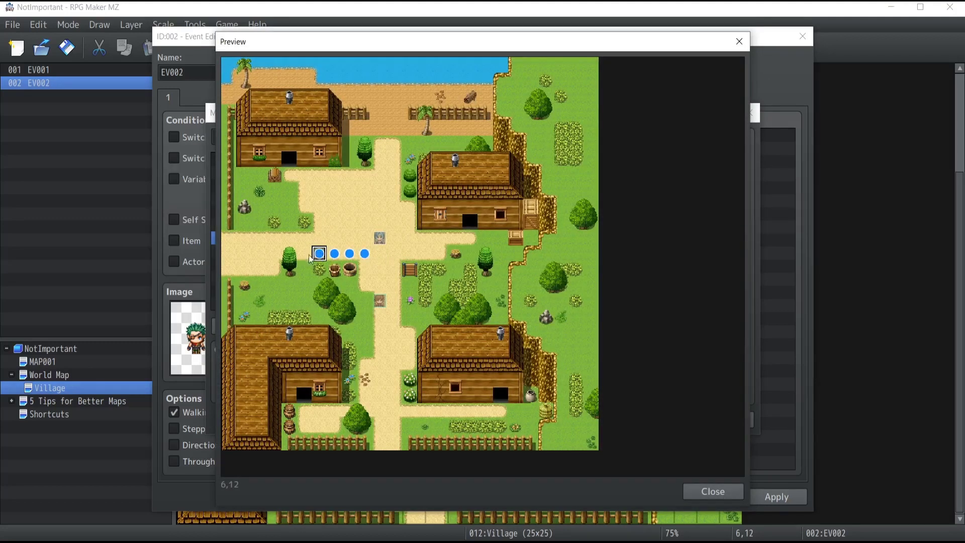
left_click(713, 491)
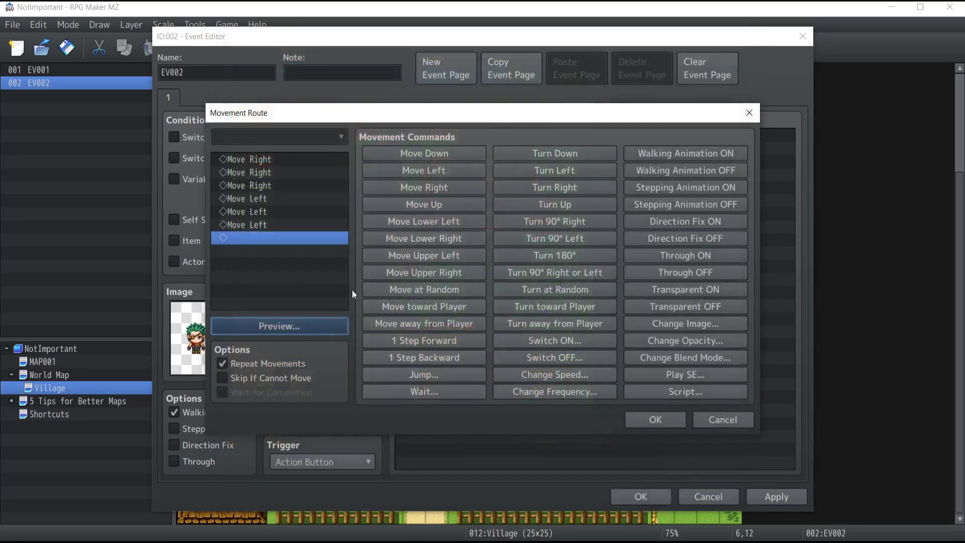
Replace the left steps with Move Up, Move Left and Move Down steps and preview the square.
left_click(247, 198)
key("Delete")
key("Delete")
key("Delete")
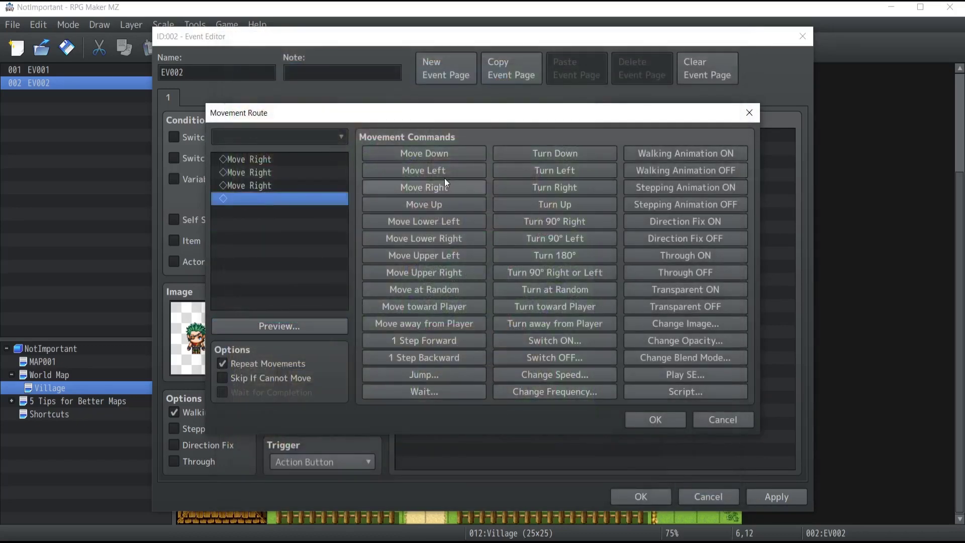
left_click(430, 205)
left_click(429, 204)
left_click(429, 205)
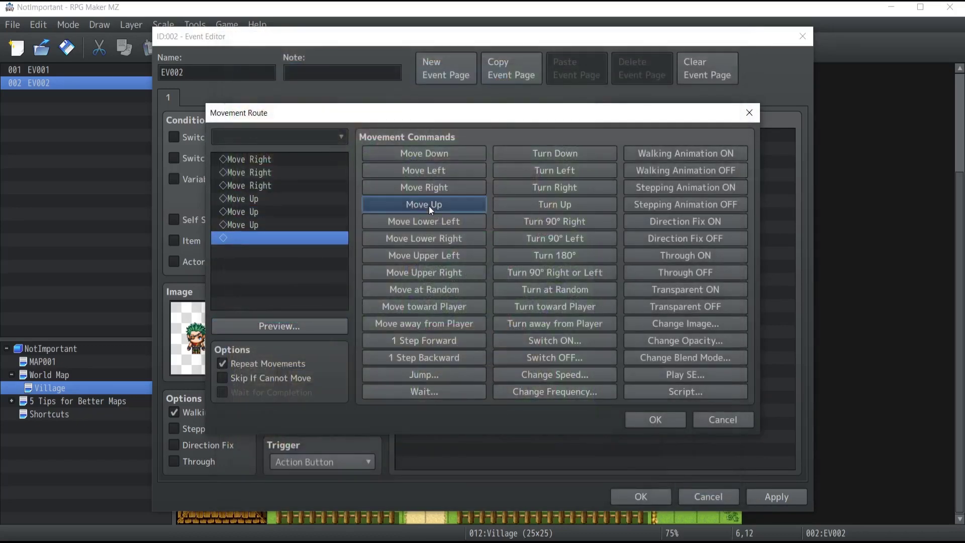
left_click(433, 170)
left_click(432, 170)
left_click(433, 170)
left_click(433, 151)
left_click(432, 152)
left_click(433, 151)
left_click(317, 328)
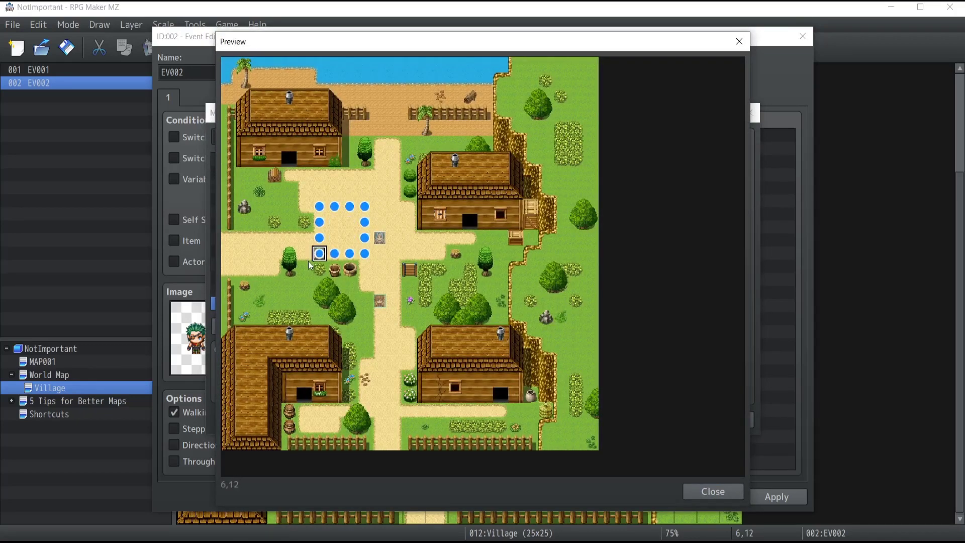
left_click(713, 491)
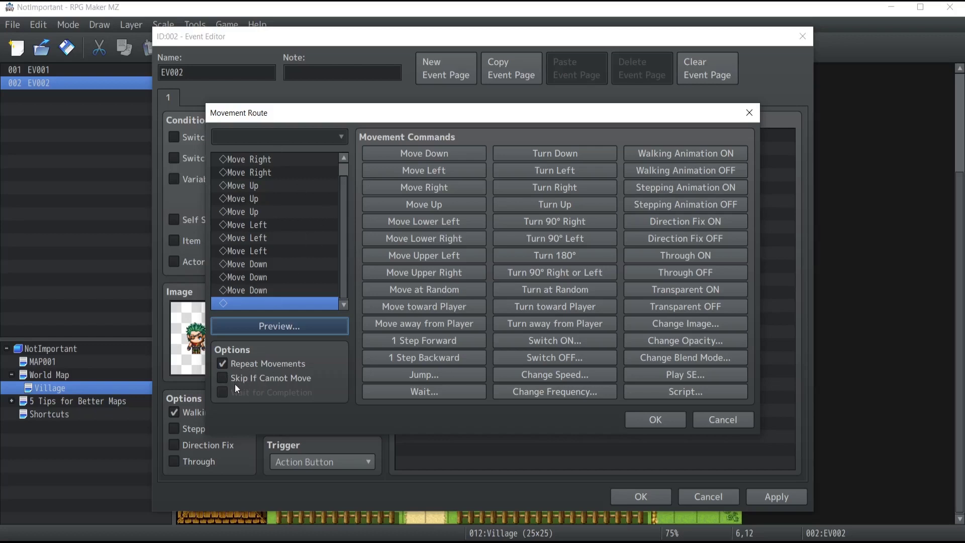
Review the route's move steps, then OK the Movement Route and close EV002's Event Editor.
left_click(249, 184)
left_click(245, 199)
left_click(240, 212)
left_click(239, 225)
left_click(239, 238)
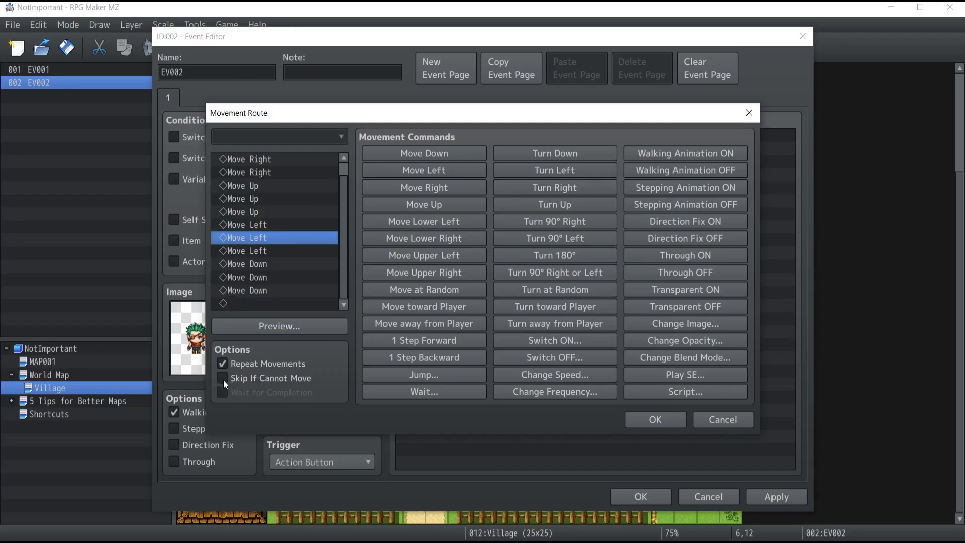
left_click(645, 421)
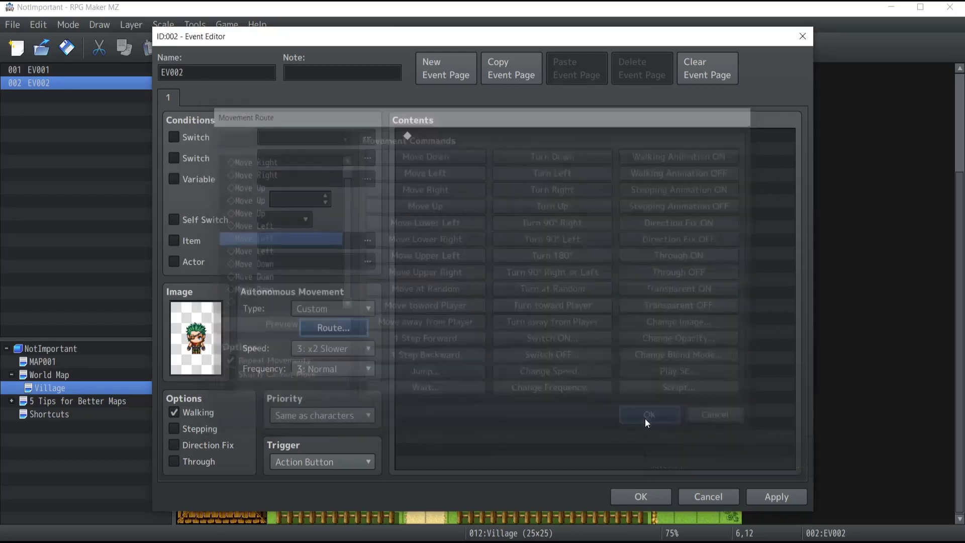
left_click(641, 497)
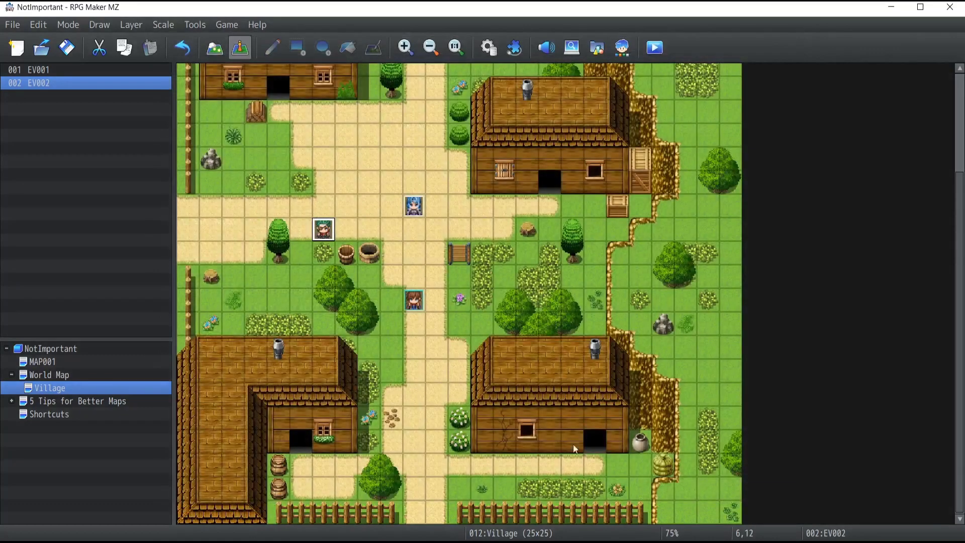
Playtest a new game and walk the party through the village to check the route.
left_click(655, 49)
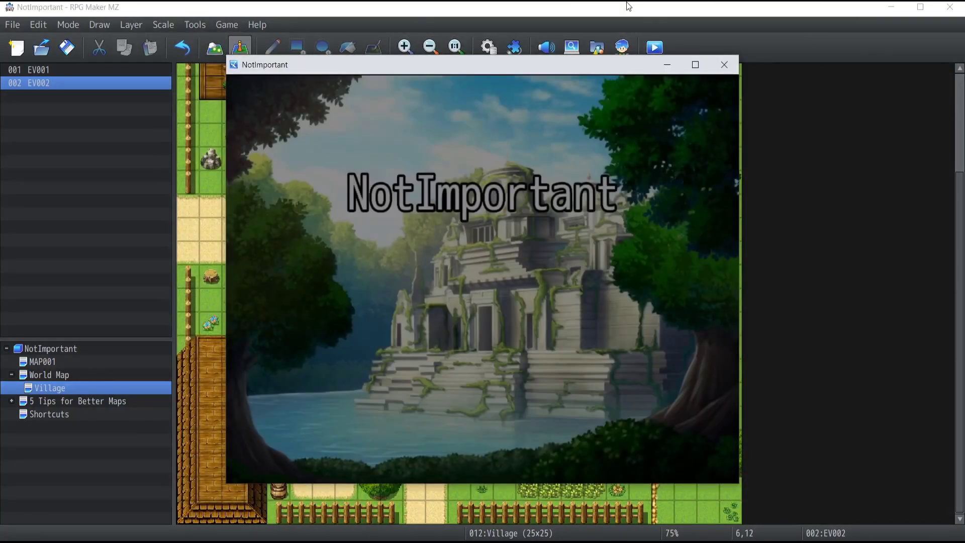
key("Return")
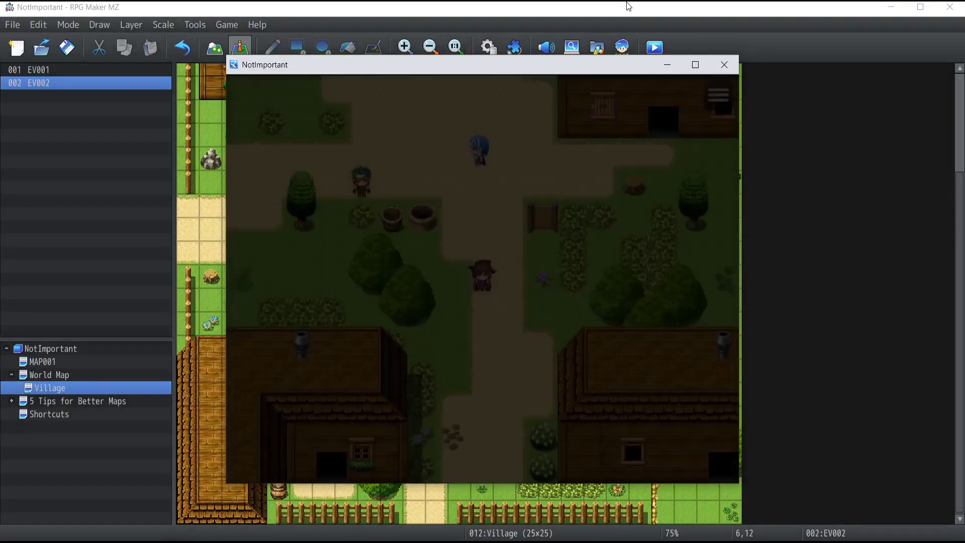
key("Up")
key("Up")
key("Left")
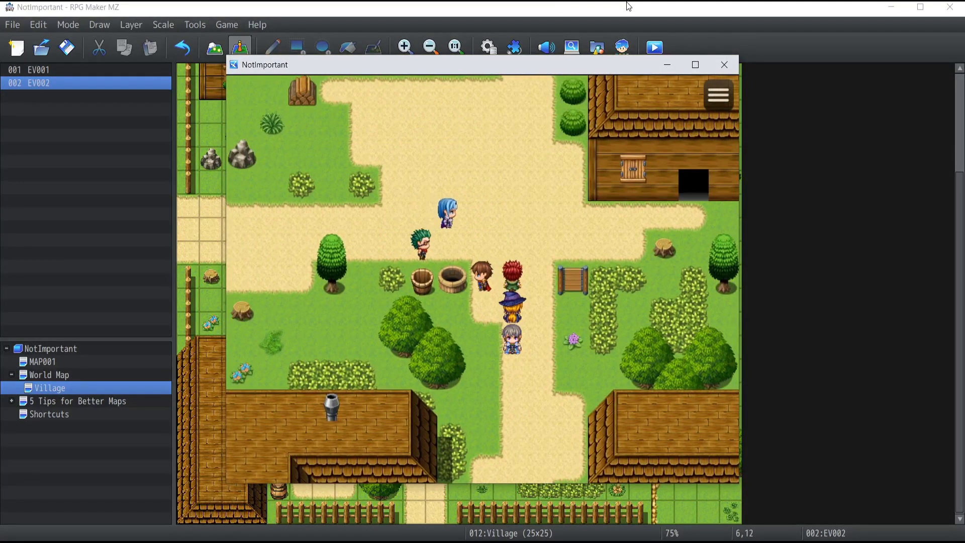
key("Up")
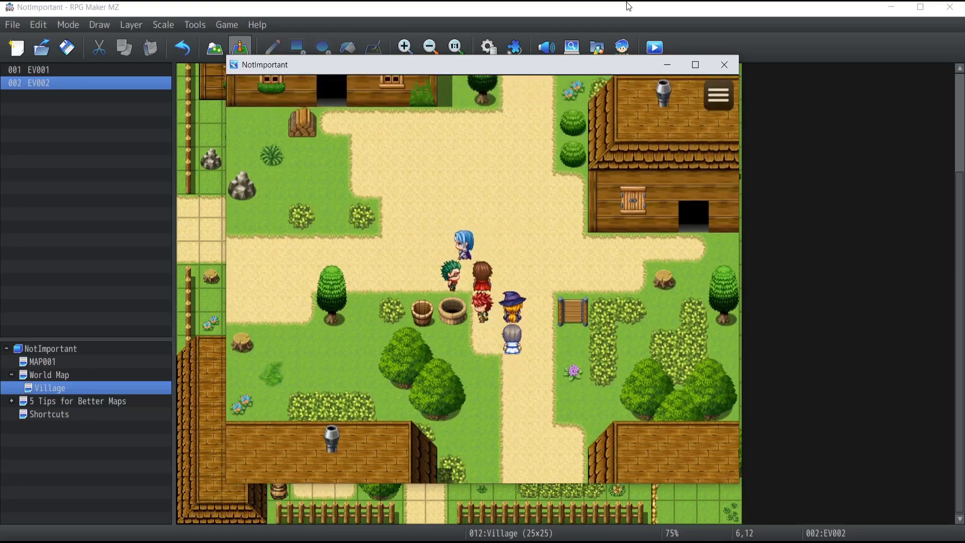
key("Right")
key("Down")
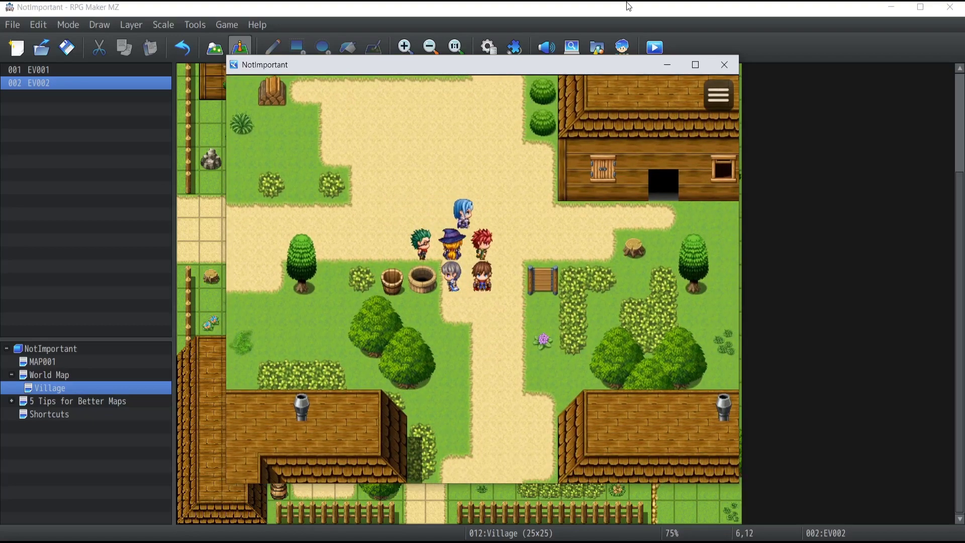
End the playtest, move EV001 from 10,11 to 15,11, and open EV002's Event Editor.
left_click(724, 64)
left_click_drag(414, 206, 525, 207)
double_click(324, 232)
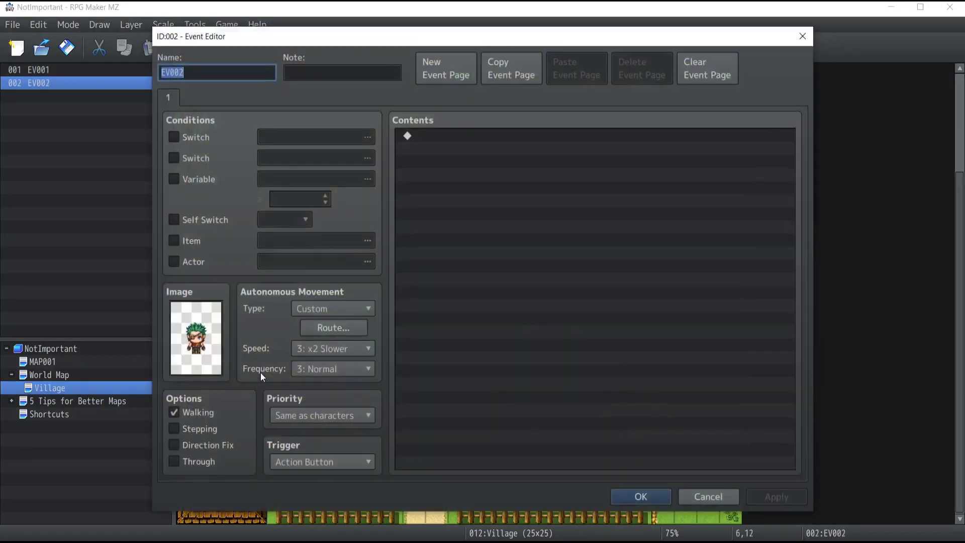
Set EV002's Speed to 4: Normal and Frequency to 5: Highest, then apply and close.
left_click(320, 350)
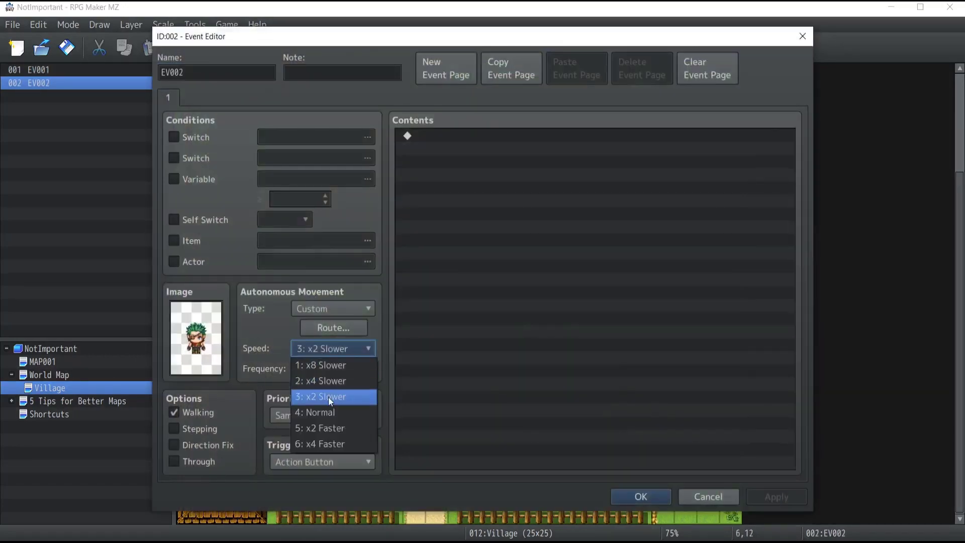
left_click(327, 415)
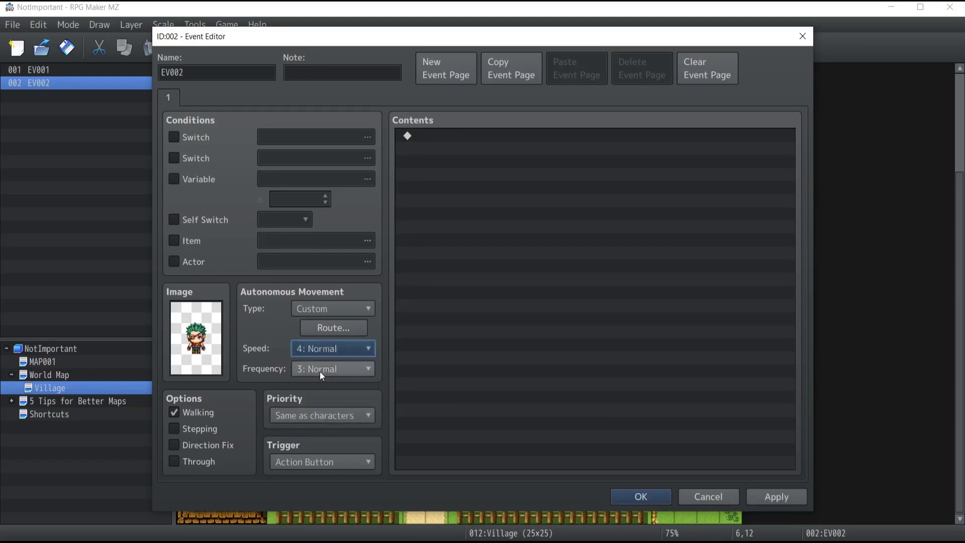
left_click(319, 372)
left_click(318, 449)
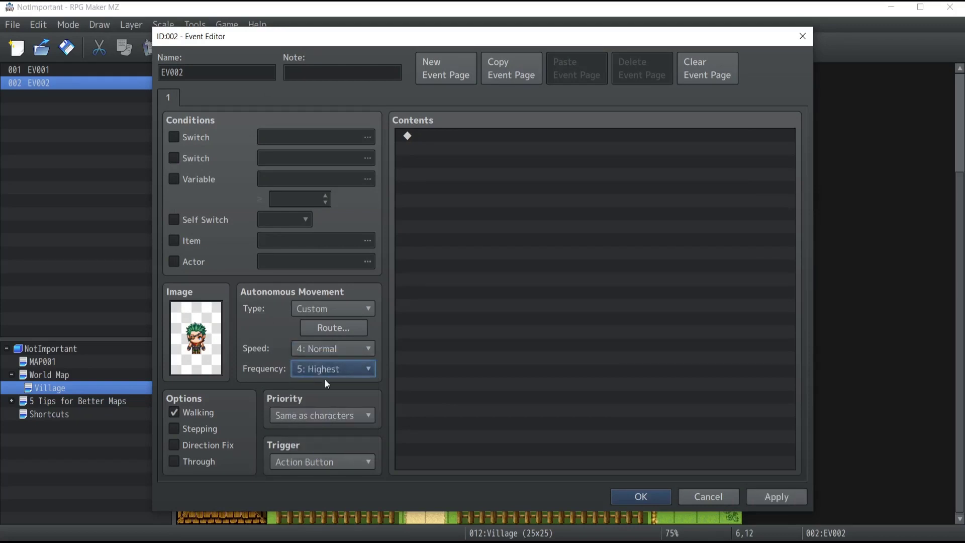
left_click(785, 497)
left_click(644, 498)
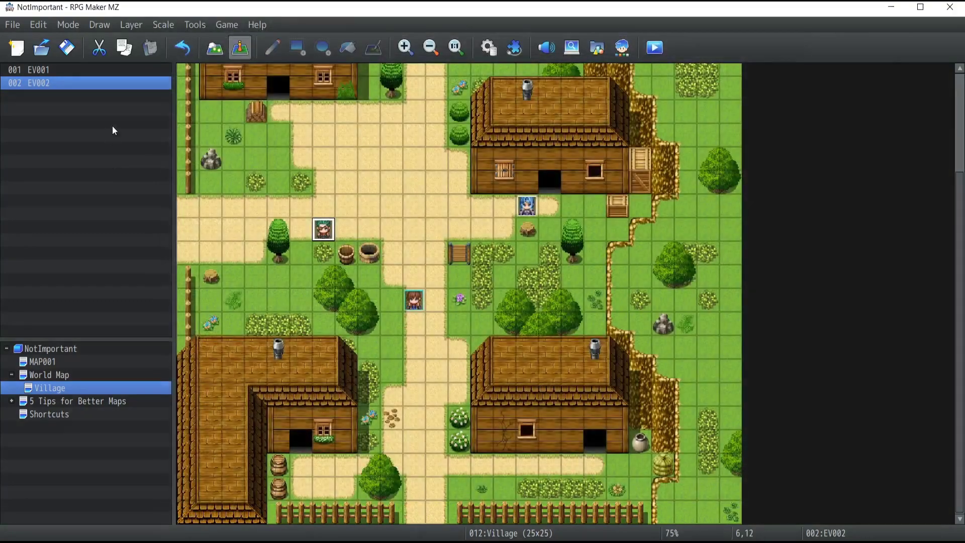
Playtest a new game and walk the party around the village to watch the villager move.
left_click(654, 48)
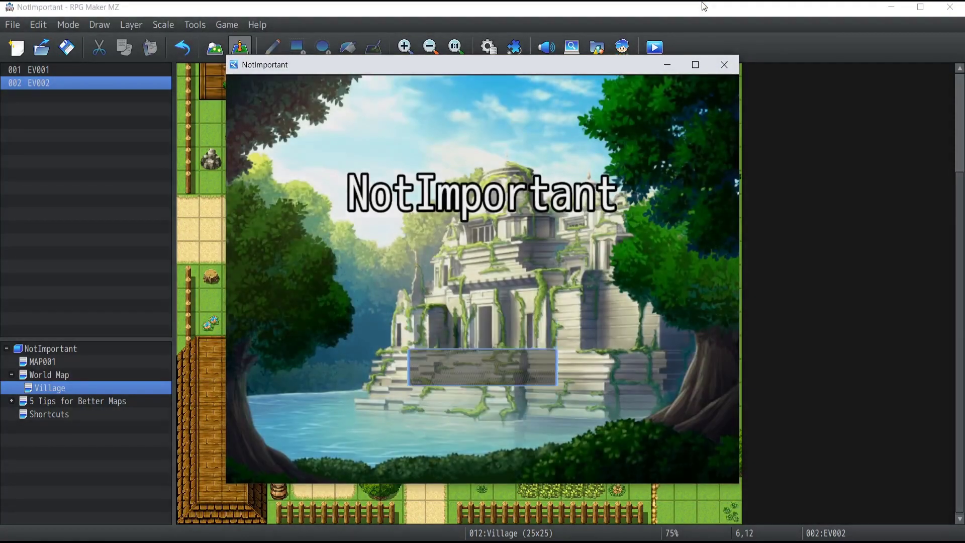
key("Up")
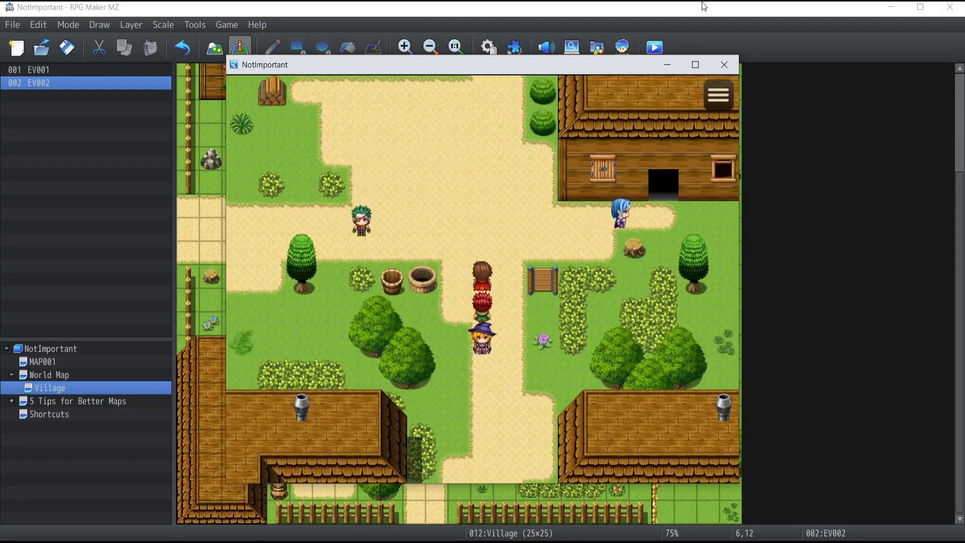
key("Up")
key("Up")
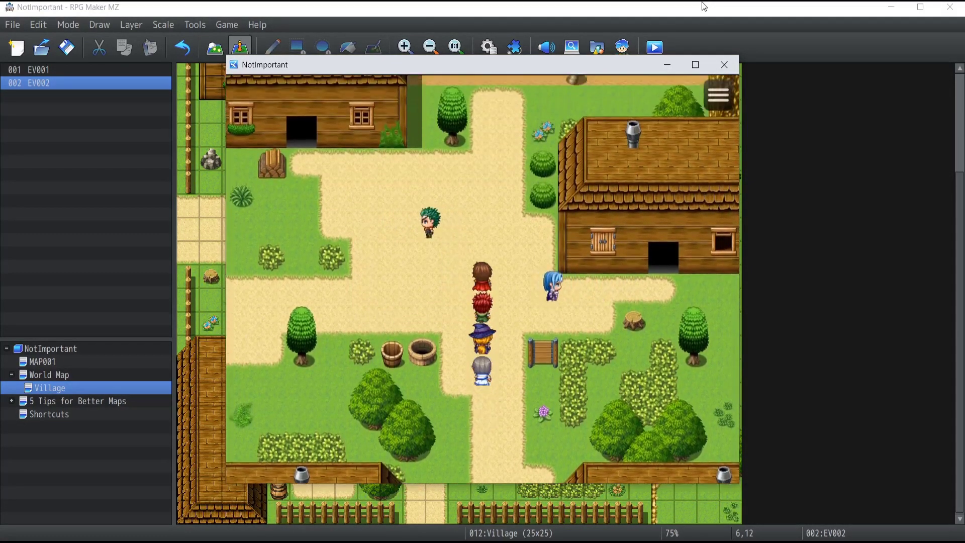
key("Left")
key("Down")
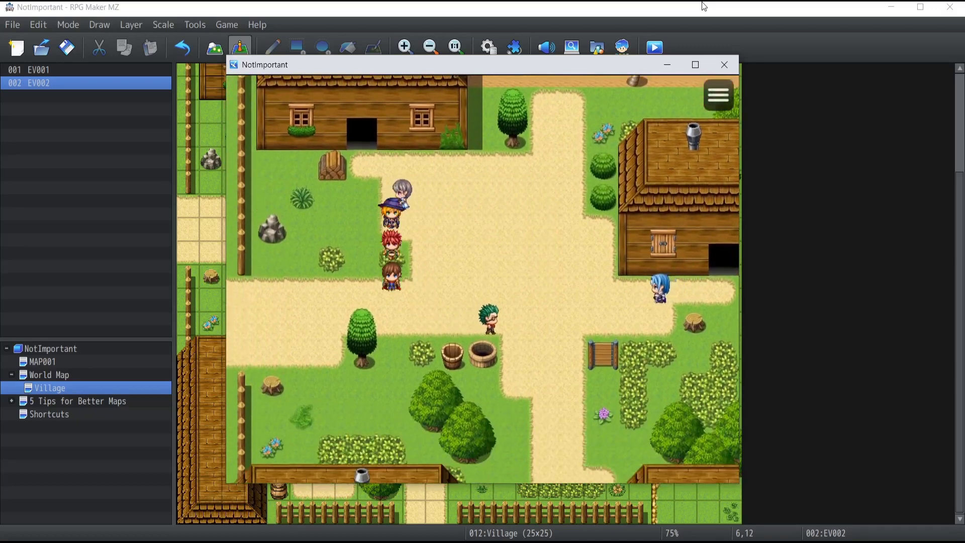
key("Up")
key("Right")
key("Up")
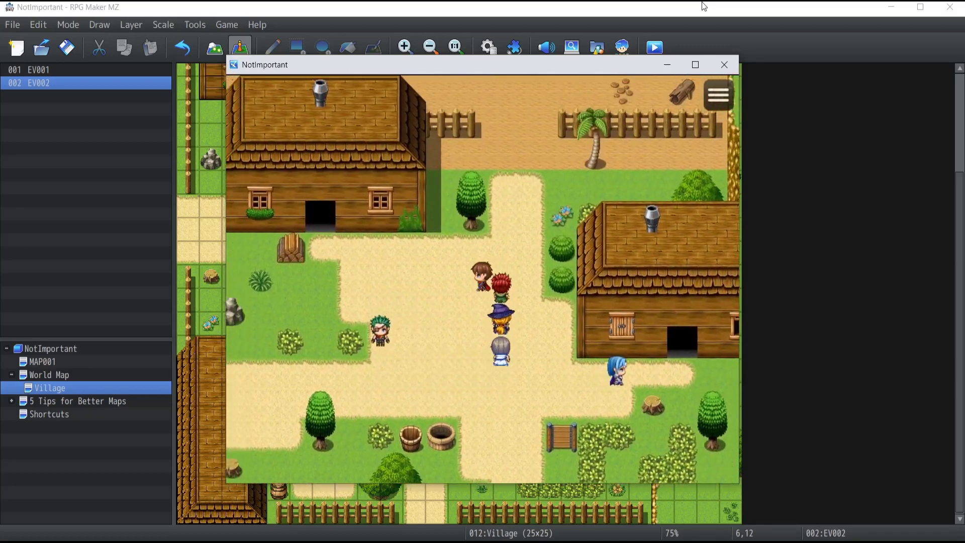
key("Left")
key("Down")
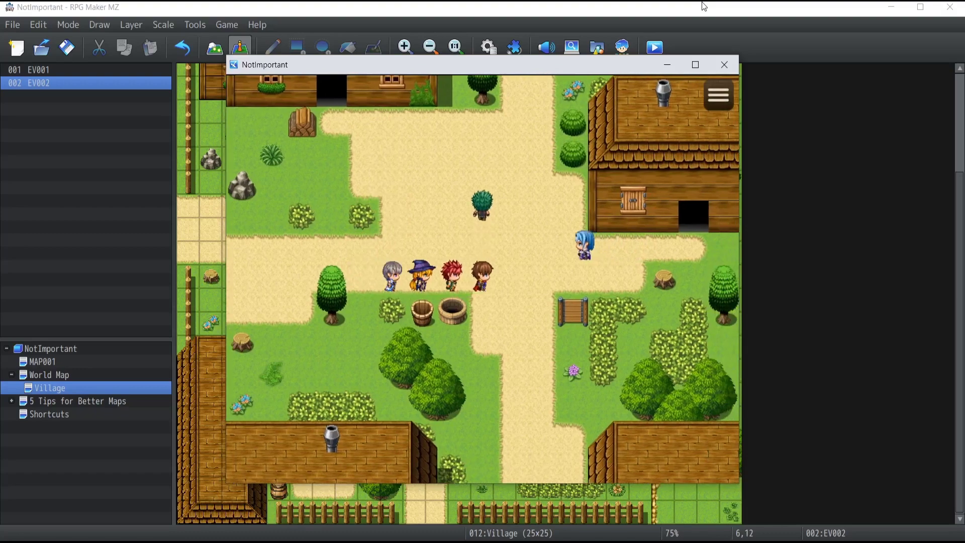
left_click(386, 12)
Reopen the green-haired villager's EV002 and insert a new command on its empty first Contents line.
double_click(323, 233)
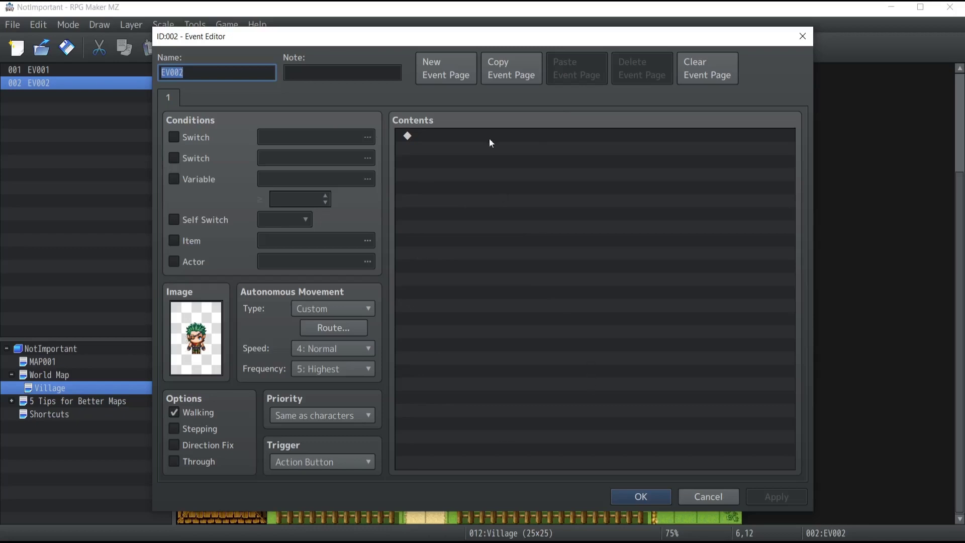
left_click(438, 137)
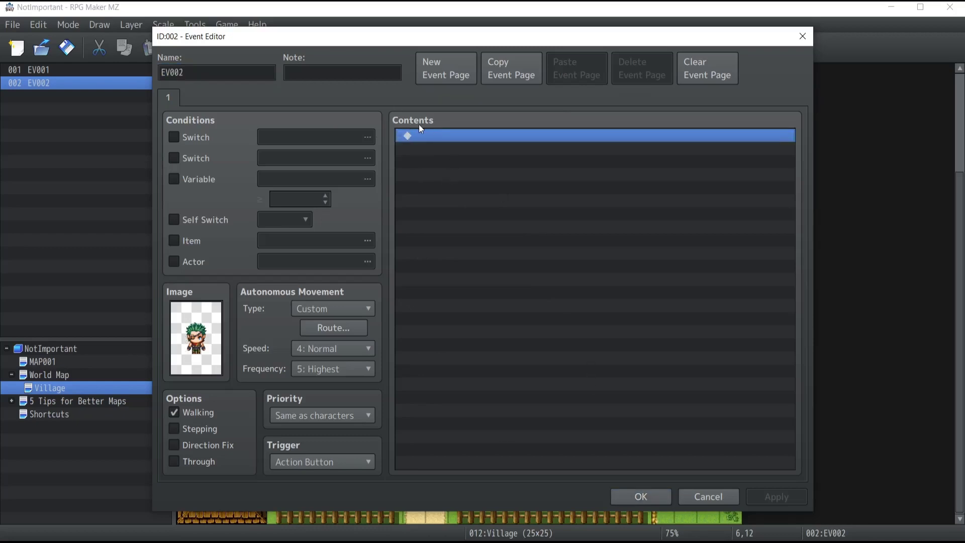
right_click(437, 139)
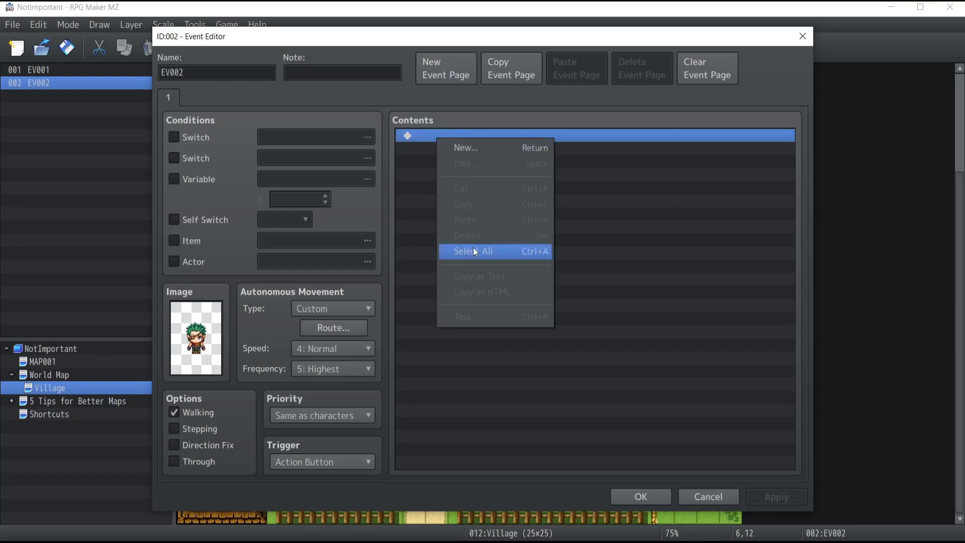
left_click(462, 146)
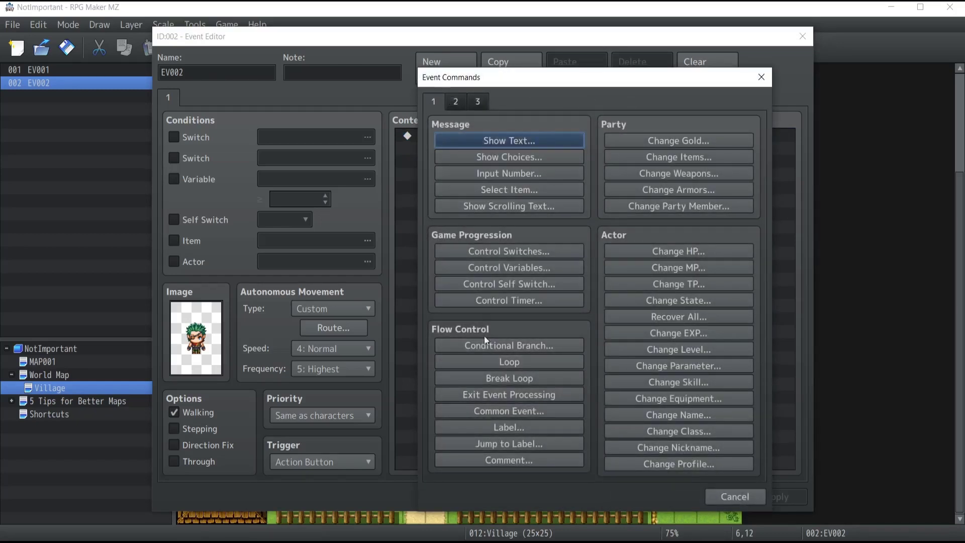
Browse Event Commands tabs 1–3 (message, movement/timing, scene/battle), ending back on tab 1.
left_click(455, 103)
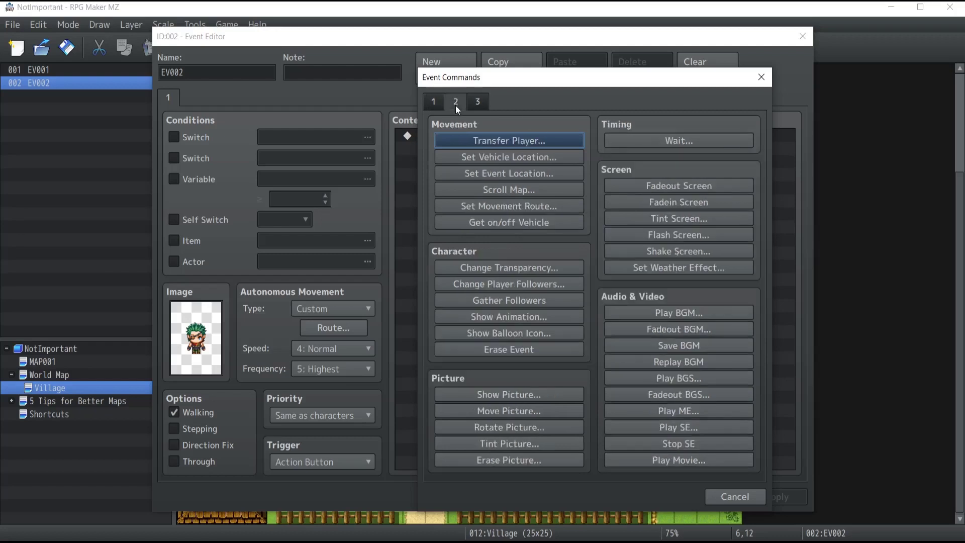
left_click(478, 104)
left_click(454, 103)
left_click(430, 104)
left_click(455, 102)
left_click(478, 102)
left_click(455, 102)
left_click(433, 102)
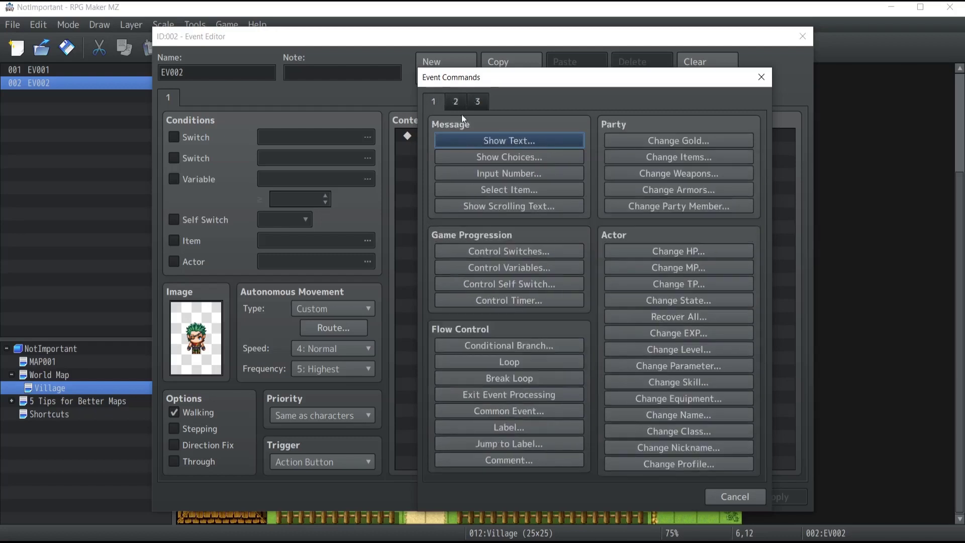
left_click(455, 102)
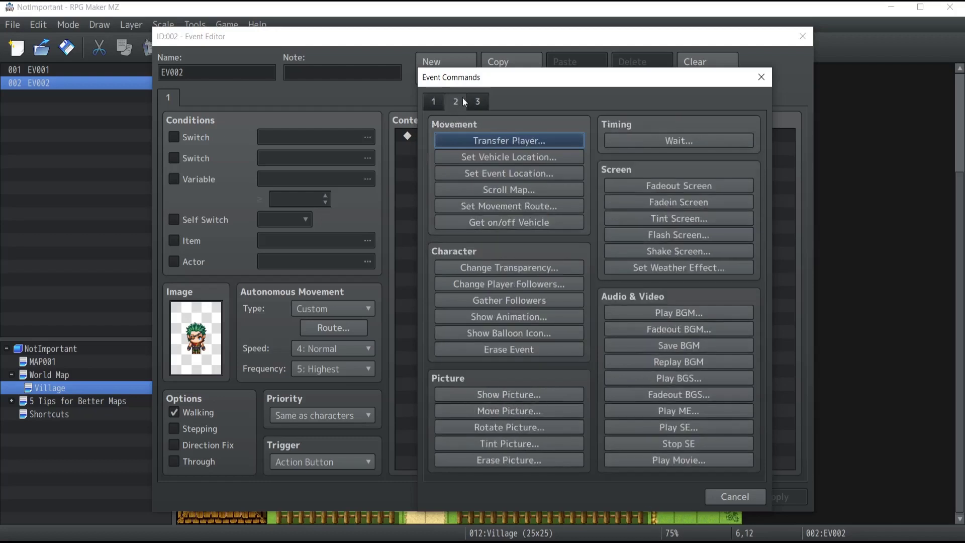
left_click(477, 101)
left_click(433, 100)
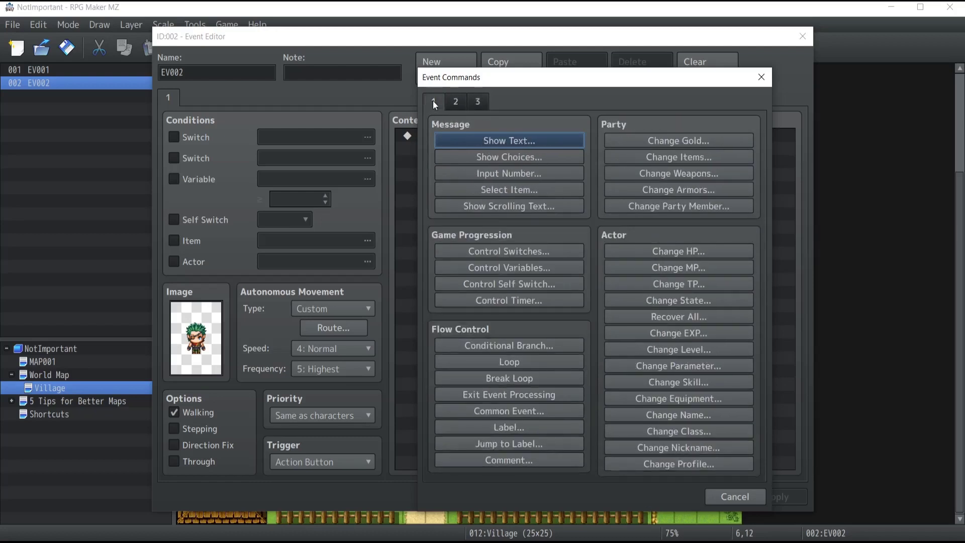
left_click(457, 100)
left_click(479, 101)
left_click(437, 98)
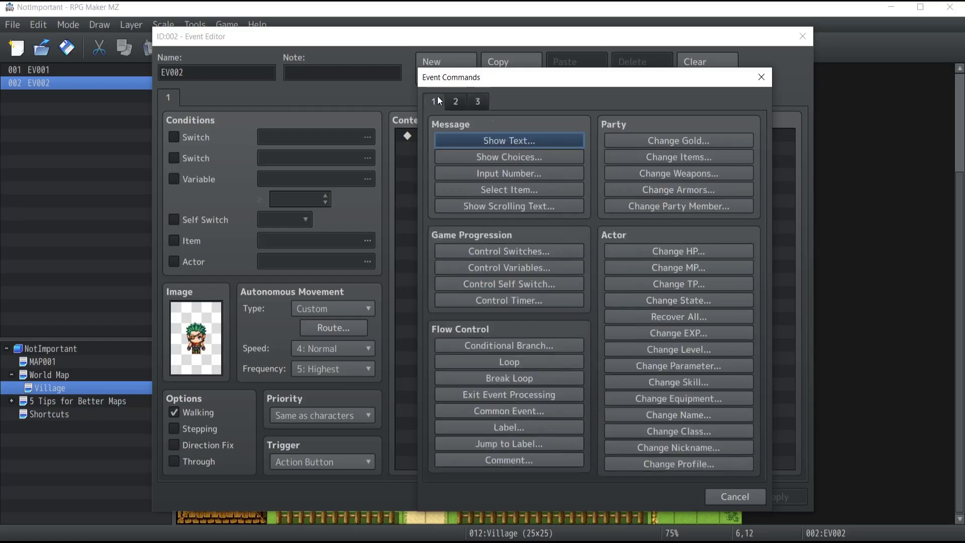